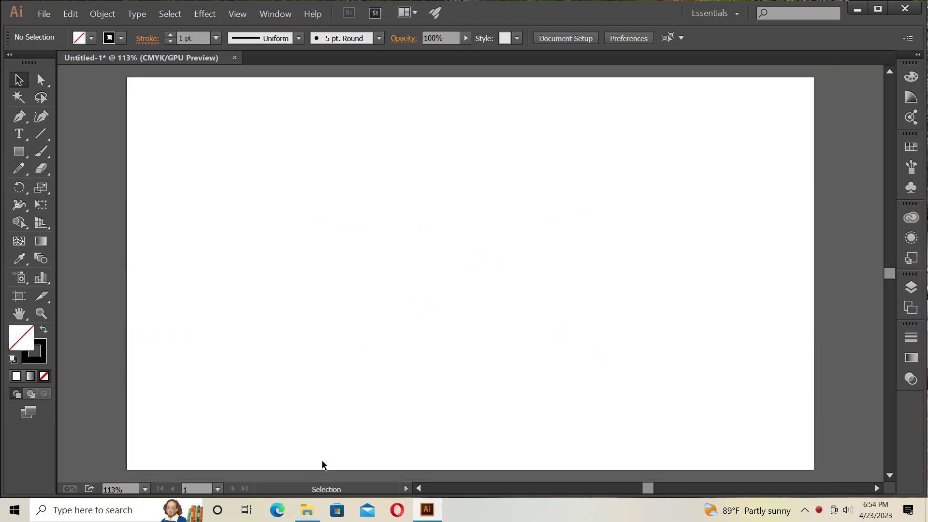
Copy the lion sketch photo IMG_20230423_175607.jpg from the Pictures folder and return to Illustrator.
click(307, 516)
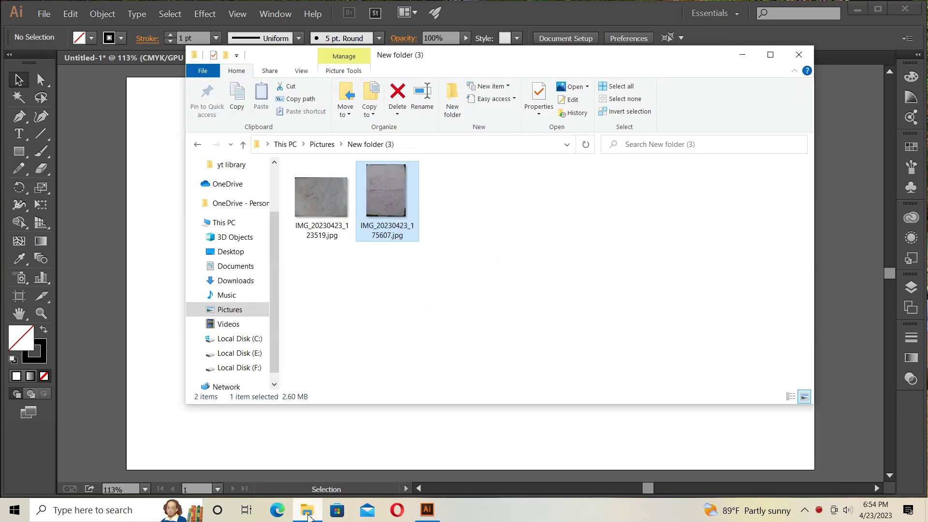
right_click(392, 220)
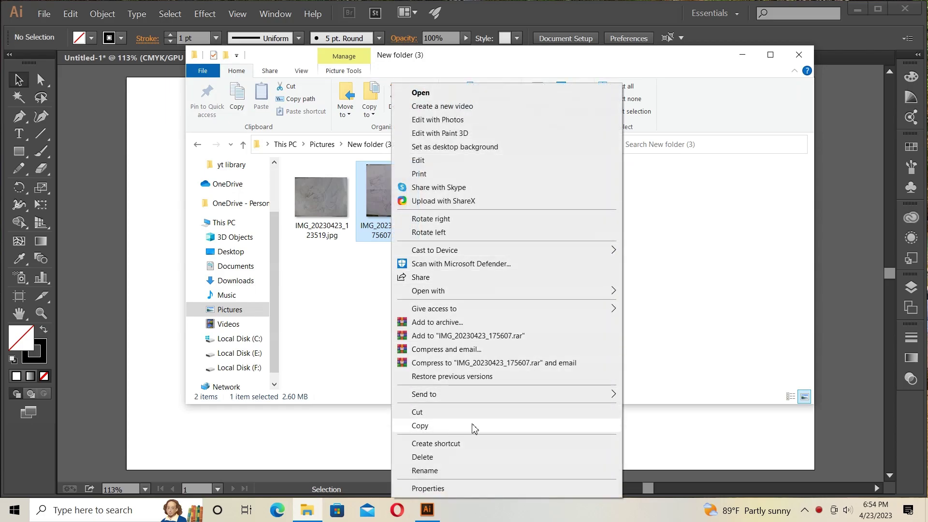
click(473, 426)
click(424, 442)
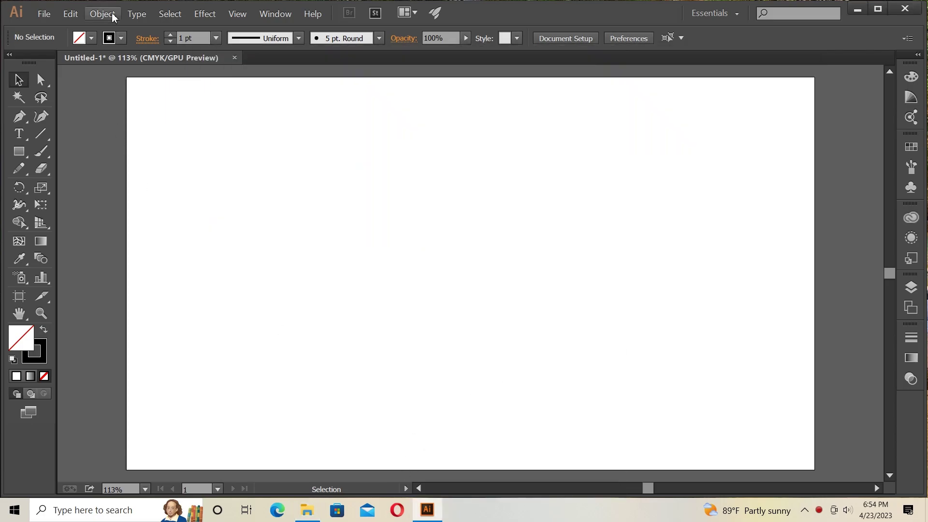
Paste the lion sketch photo onto the artboard and zoom out to see it whole.
click(71, 13)
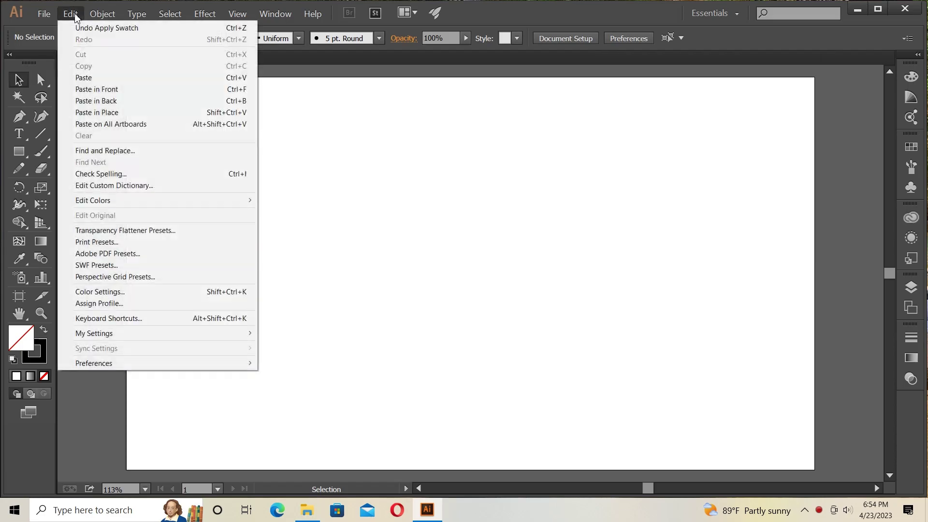
click(105, 77)
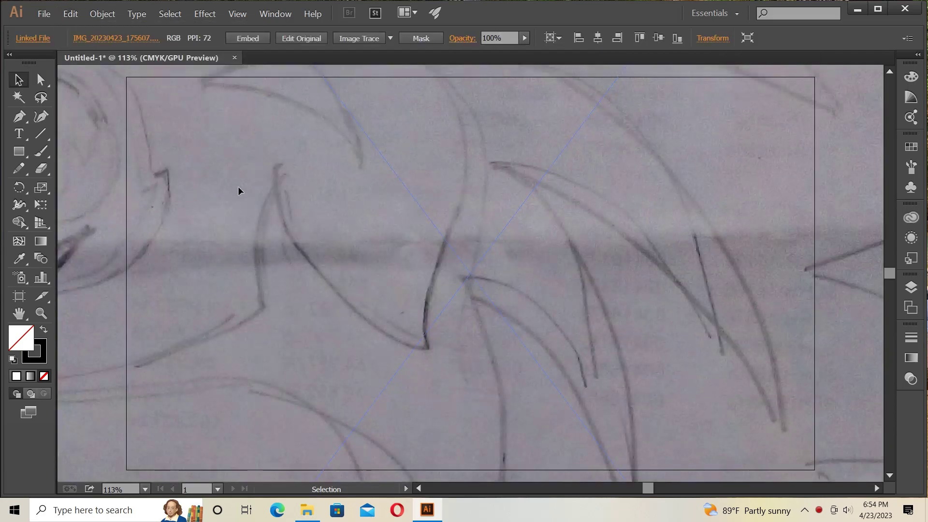
key(ctrl+minus)
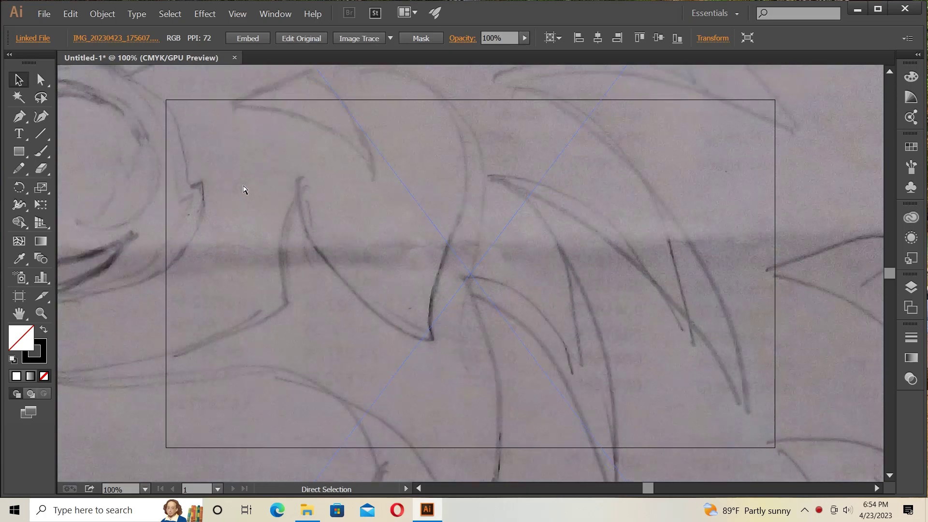
key(ctrl+minus)
key(ctrl+minus)
key(ctrl+minus)
key(ctrl+minus)
key(ctrl+minus)
key(ctrl+minus)
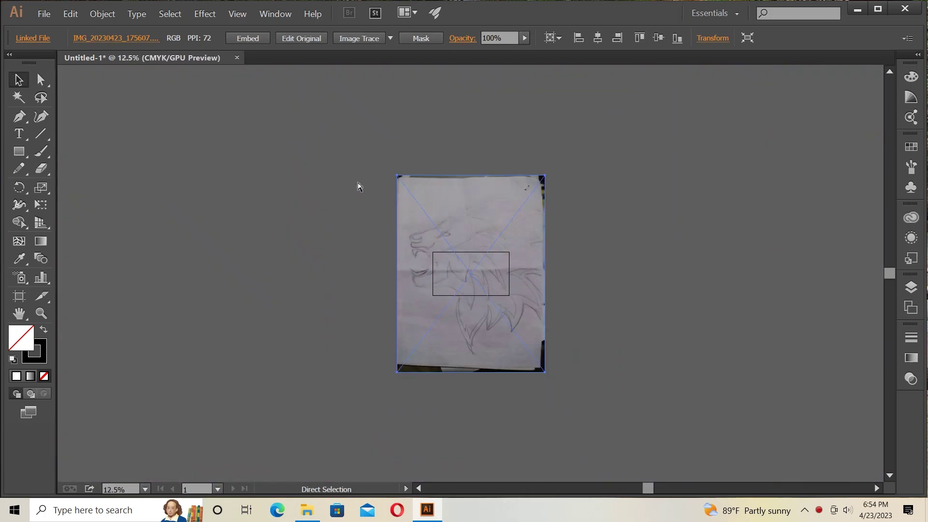
key(ctrl+minus)
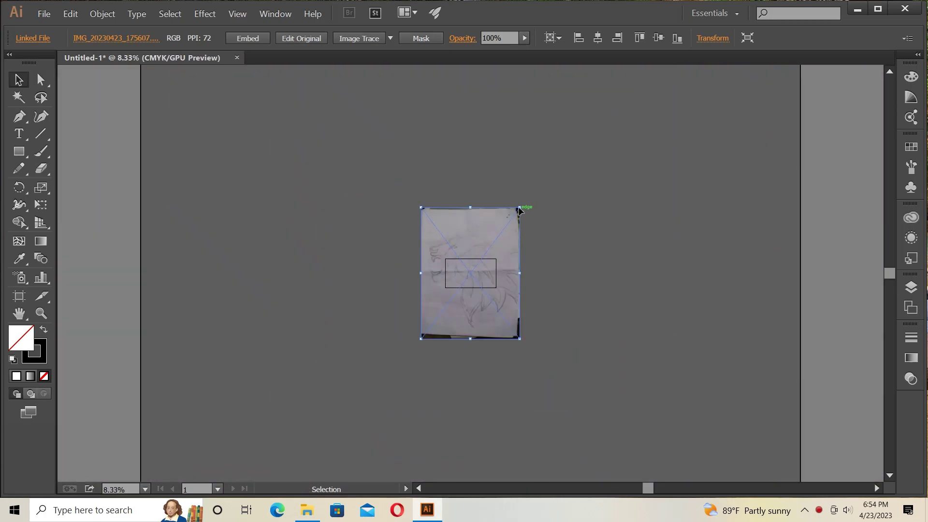
Scale and move the sketch so it spans the artboard's full height near the centre.
mouse_move(520, 208)
mouse_down()
mouse_move(447, 305)
mouse_move(470, 273)
mouse_up()
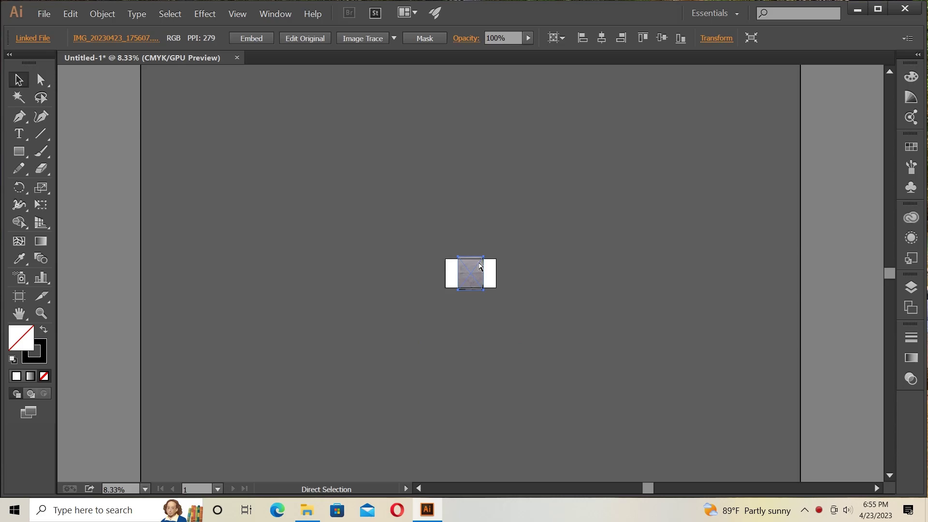
key(ctrl+0)
scroll(522, 204, up, 3)
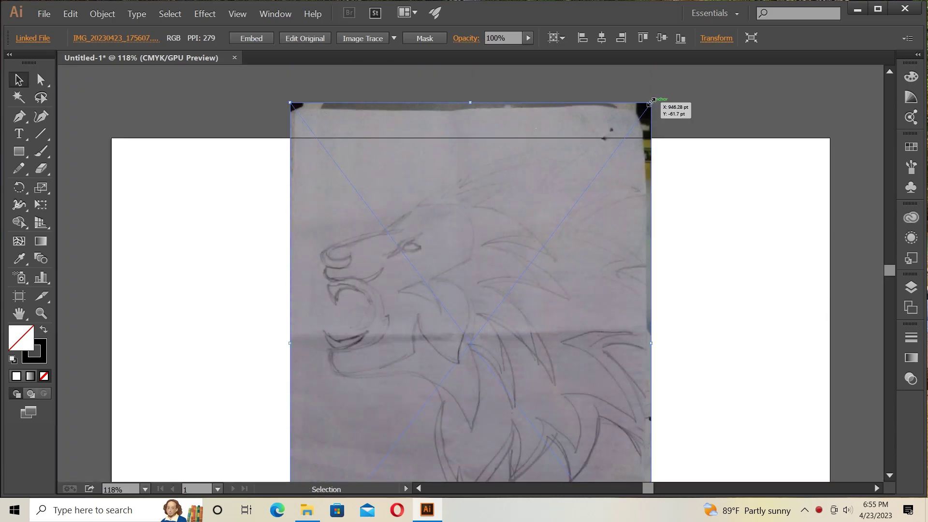
drag(650, 102, 566, 214)
drag(453, 301, 461, 280)
drag(439, 340, 450, 305)
scroll(616, 265, down, 3)
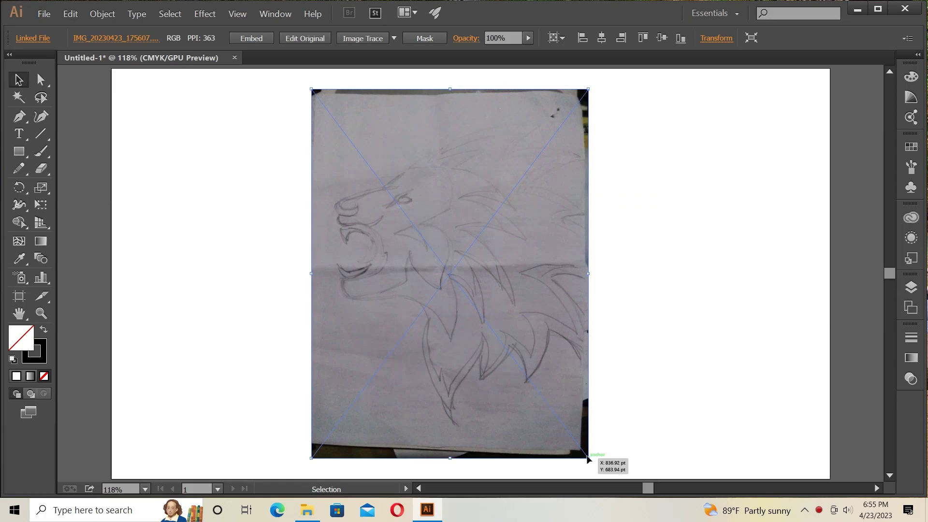
drag(517, 358, 518, 293)
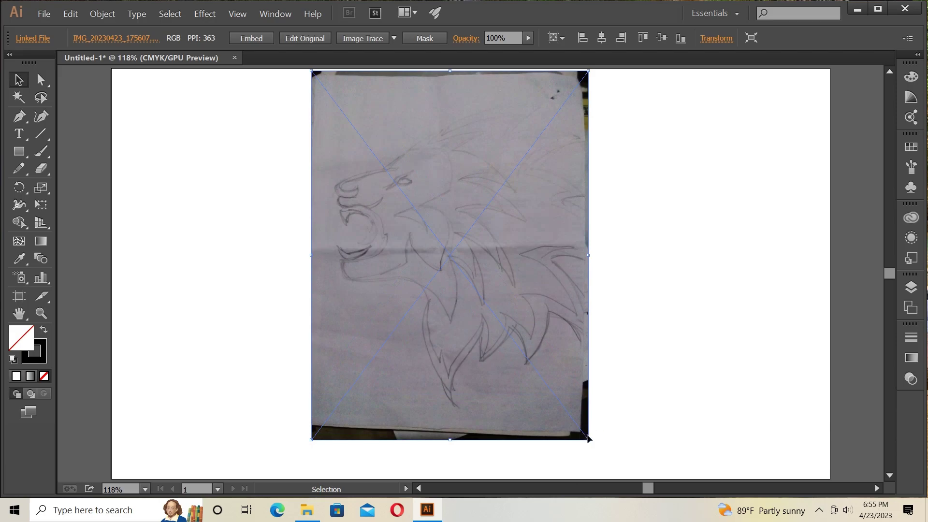
drag(588, 438, 615, 475)
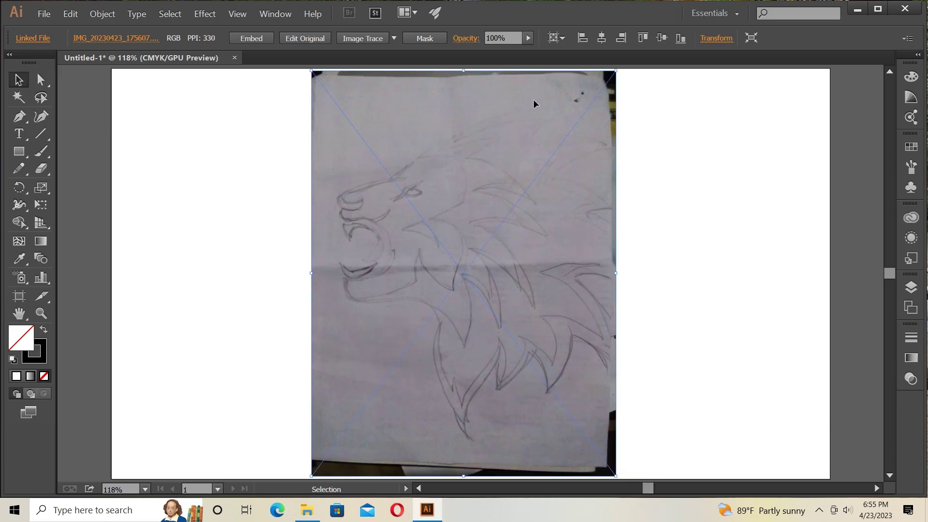
Set the sketch image's opacity to 91%.
click(527, 41)
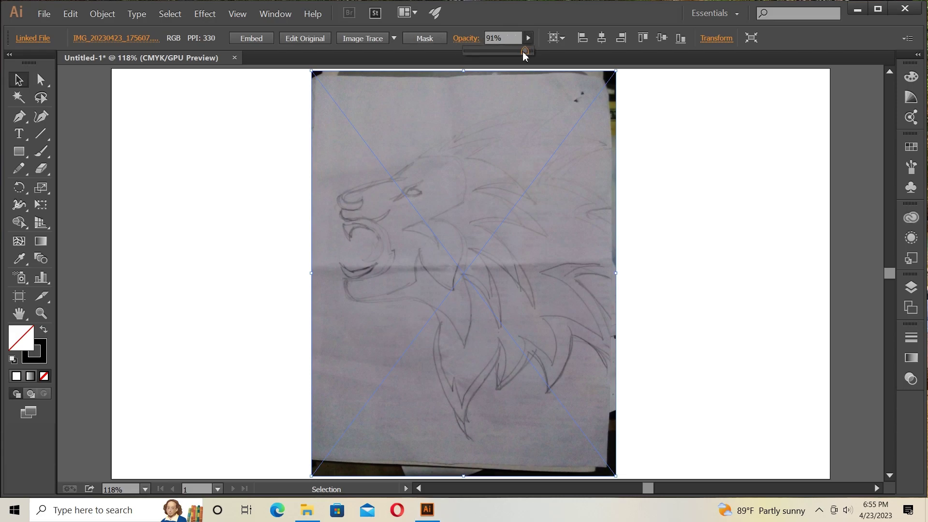
click(791, 252)
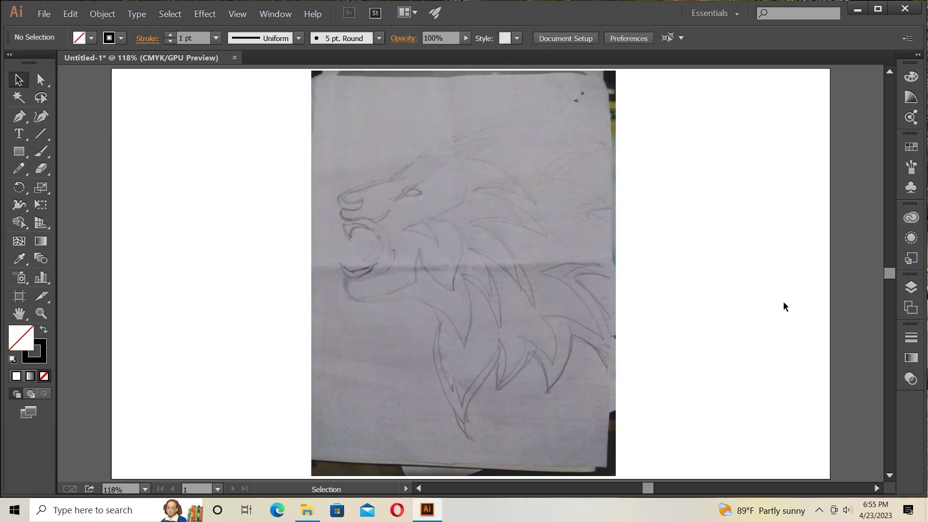
click(570, 285)
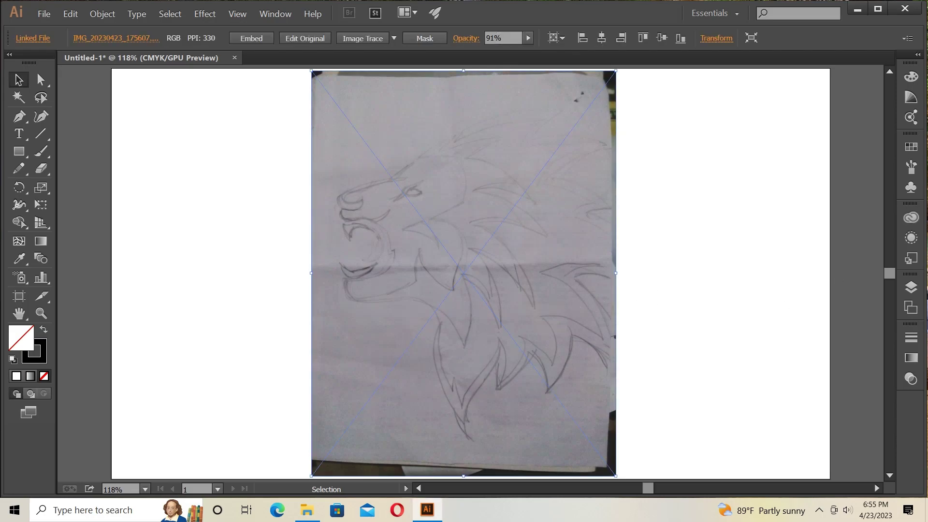
Lock the sketch image in Layer 1 and add an empty Layer 2 above it.
click(917, 290)
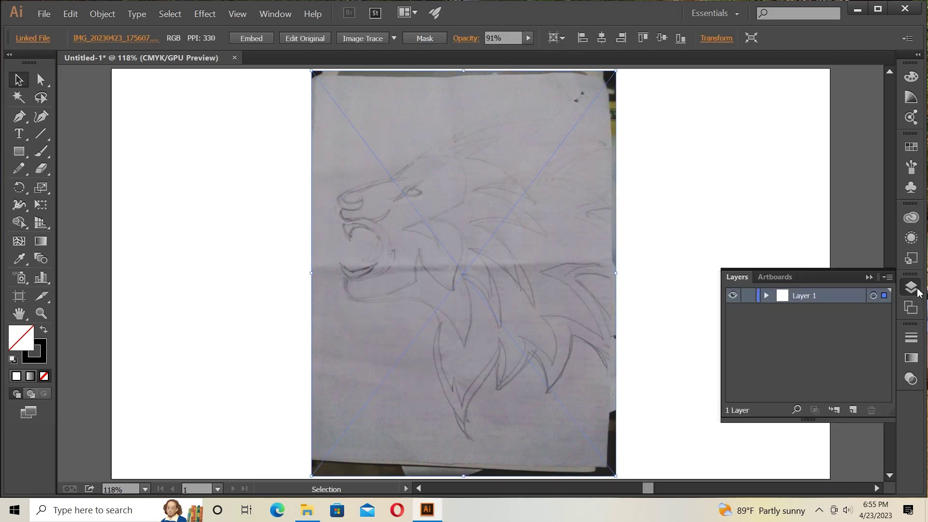
click(766, 296)
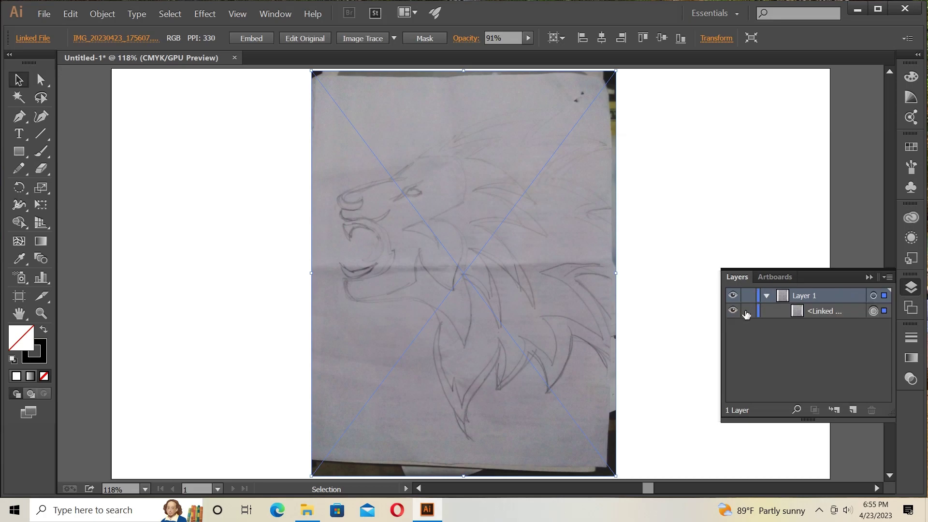
click(748, 310)
click(851, 410)
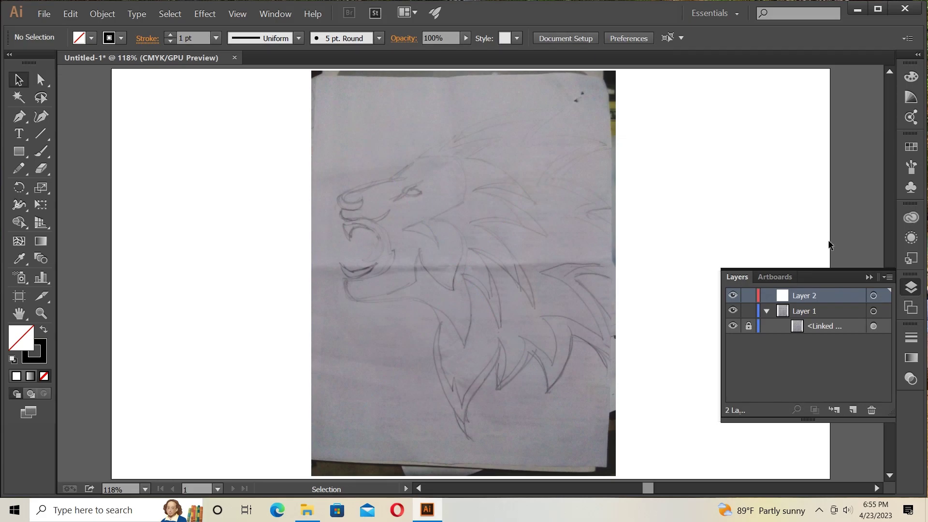
click(869, 278)
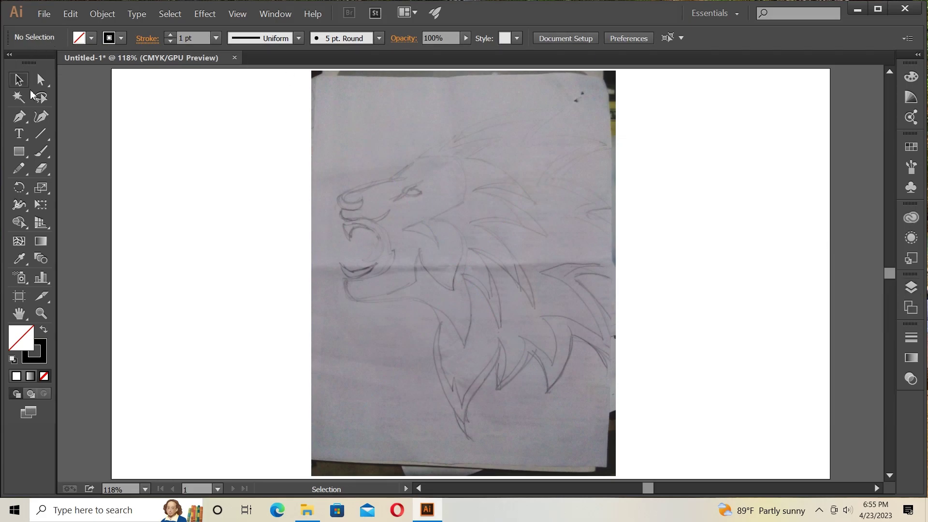
With the Pen tool at 400% zoom, place the first anchor on the lion's snout.
click(15, 120)
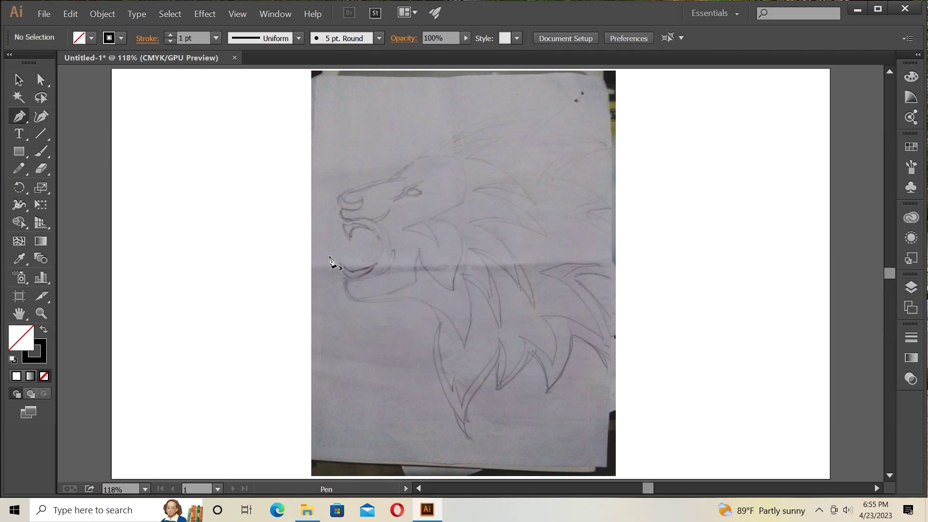
key(ctrl+plus)
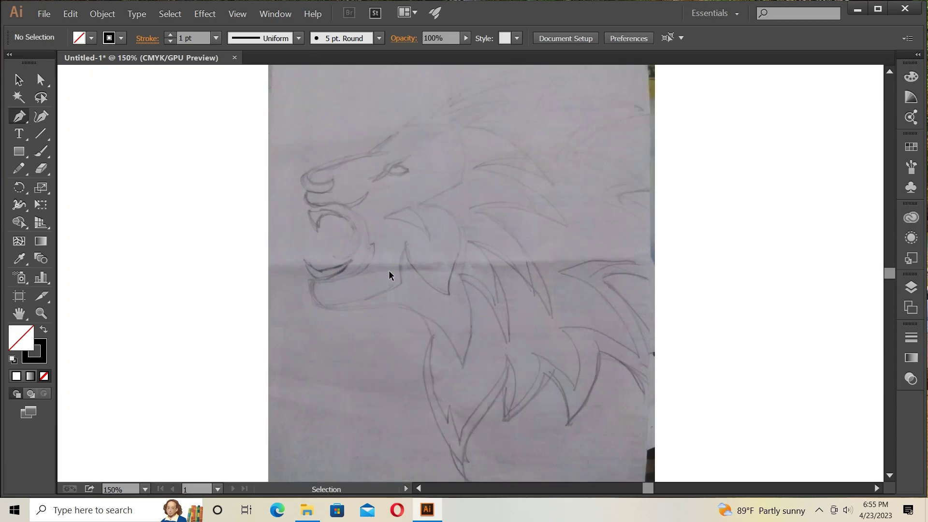
key(ctrl+plus)
key(ctrl+plus)
key(ctrl+plus)
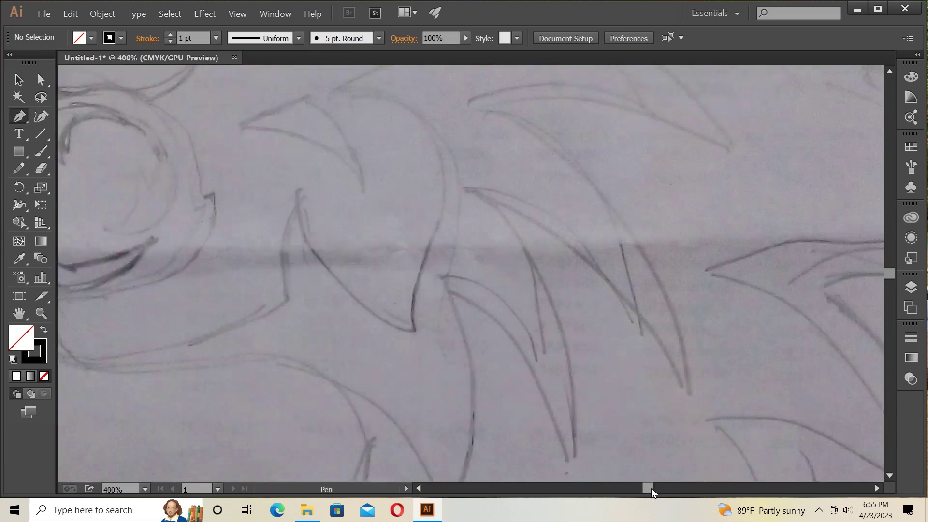
scroll(648, 487, left, 3)
scroll(648, 486, left, 3)
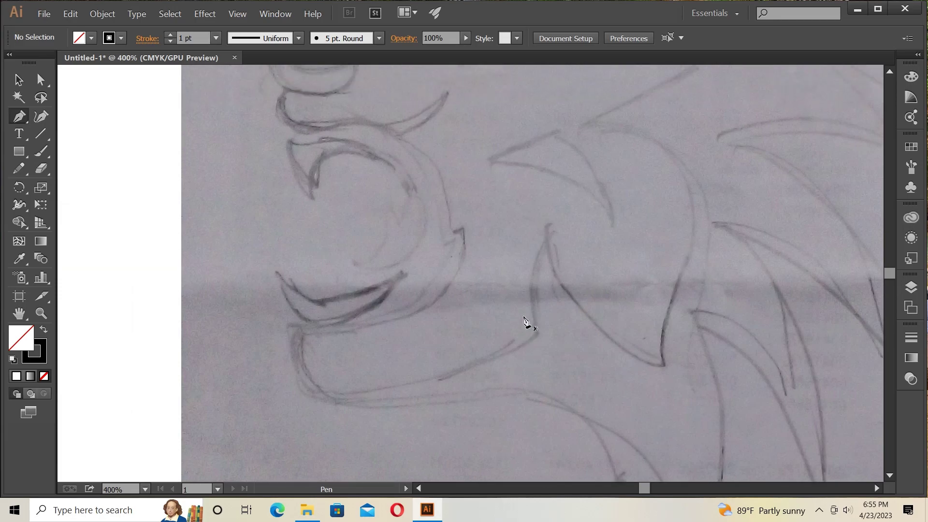
scroll(526, 321, up, 2)
scroll(526, 322, up, 2)
scroll(526, 321, up, 2)
scroll(526, 321, up, 2)
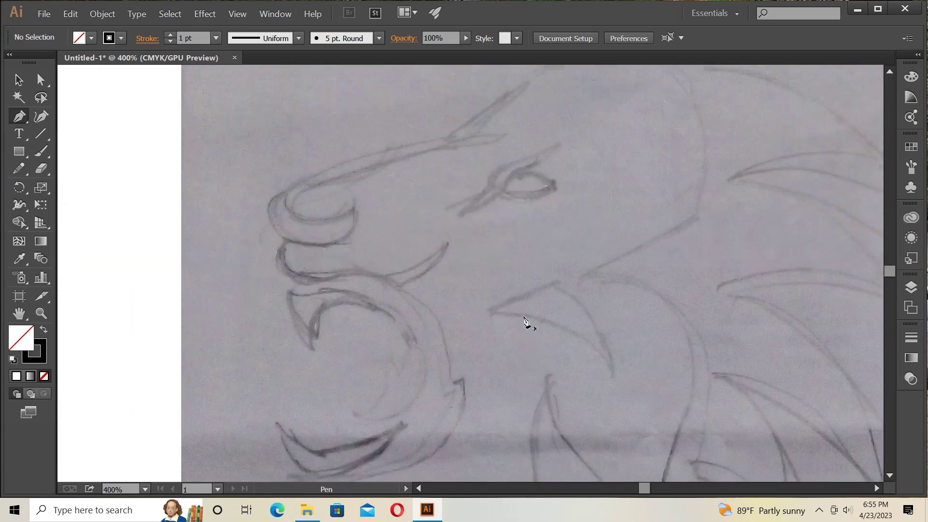
scroll(526, 321, up, 1)
scroll(527, 324, up, 2)
scroll(483, 320, up, 1)
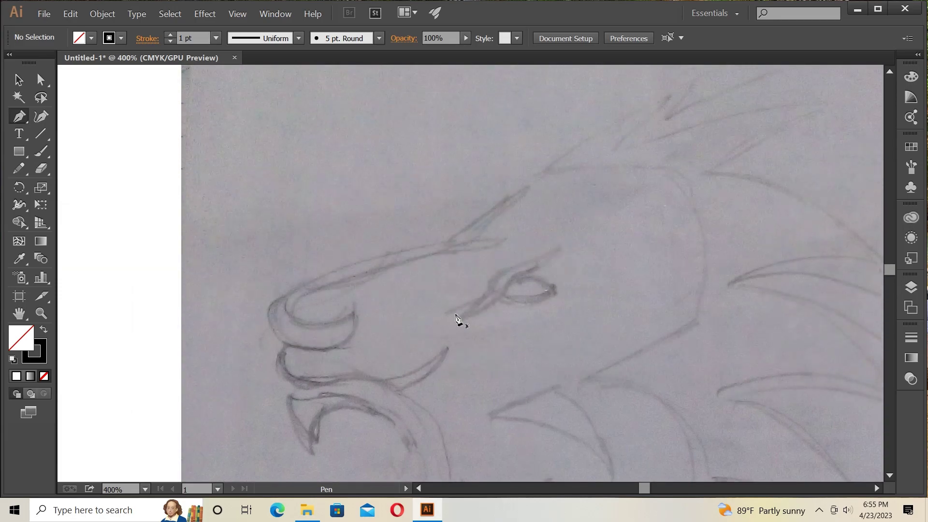
click(355, 315)
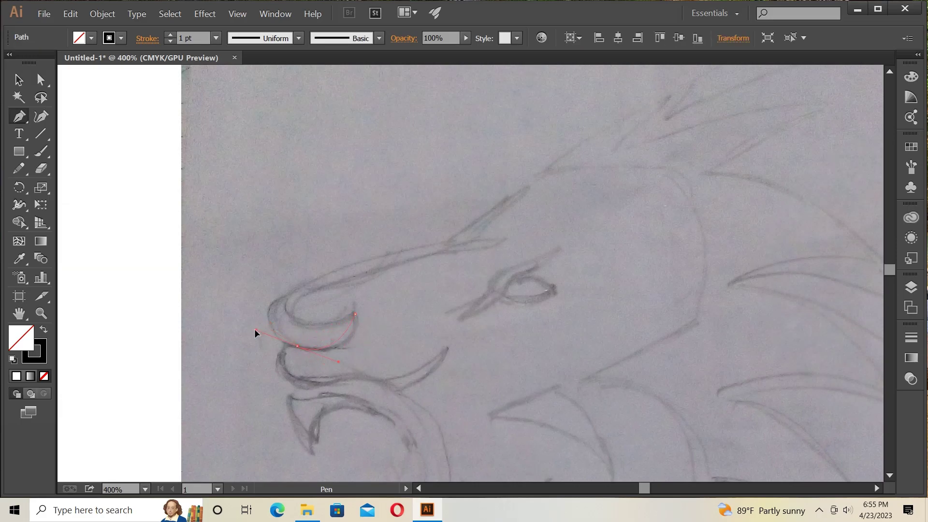
Trace curved anchors around the bottom of the nose and up onto the muzzle.
drag(239, 324, 239, 326)
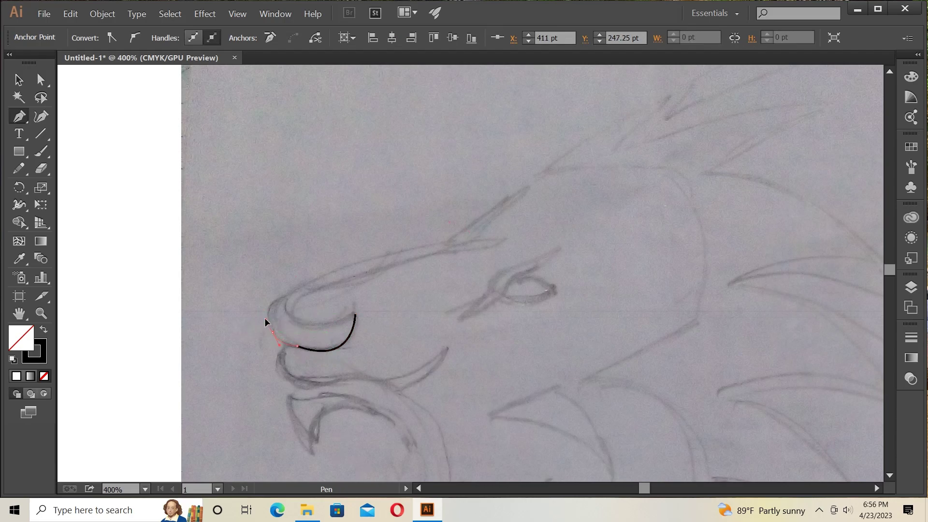
drag(266, 319, 283, 300)
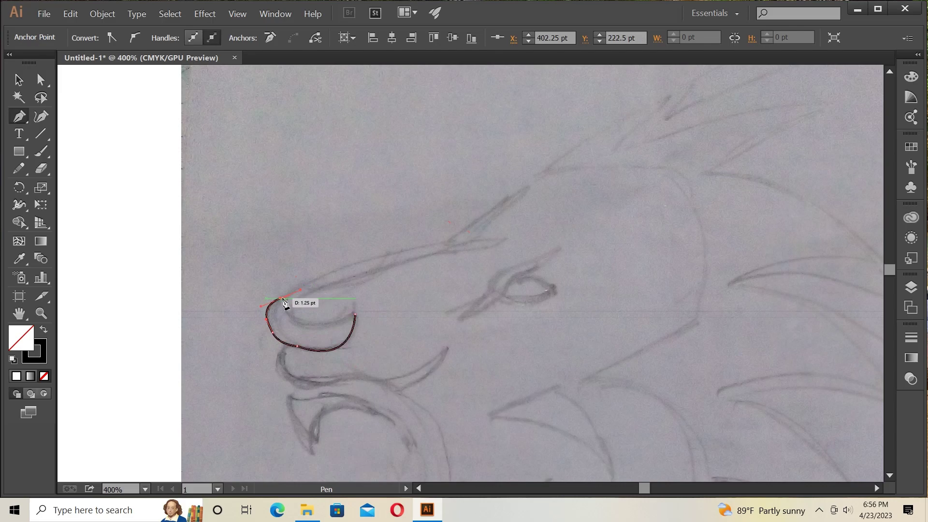
mouse_move(332, 284)
mouse_down()
mouse_move(399, 251)
mouse_move(447, 251)
mouse_move(453, 240)
mouse_up()
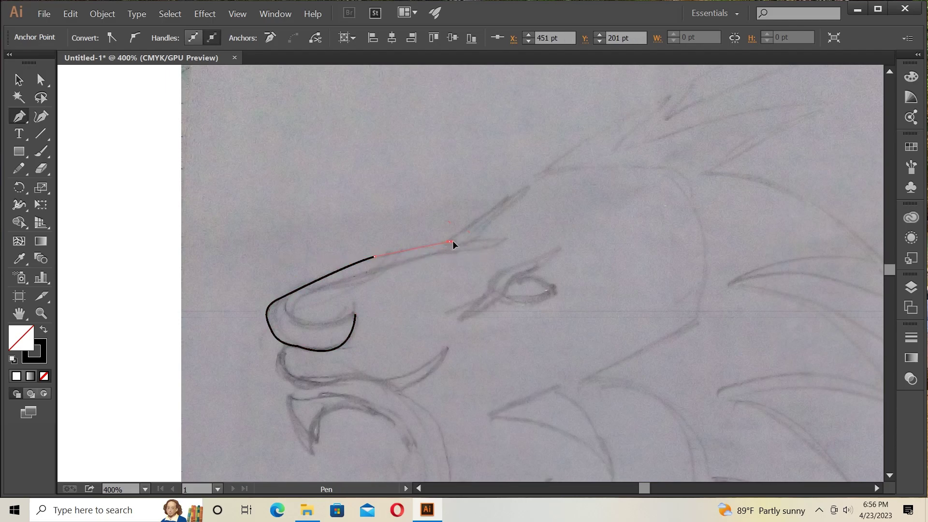
click(445, 241)
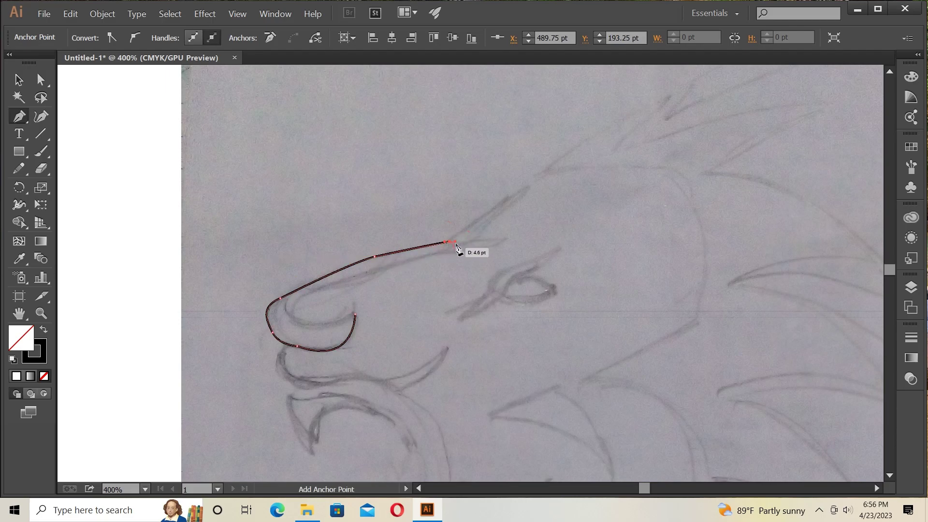
right_click(454, 242)
click(471, 248)
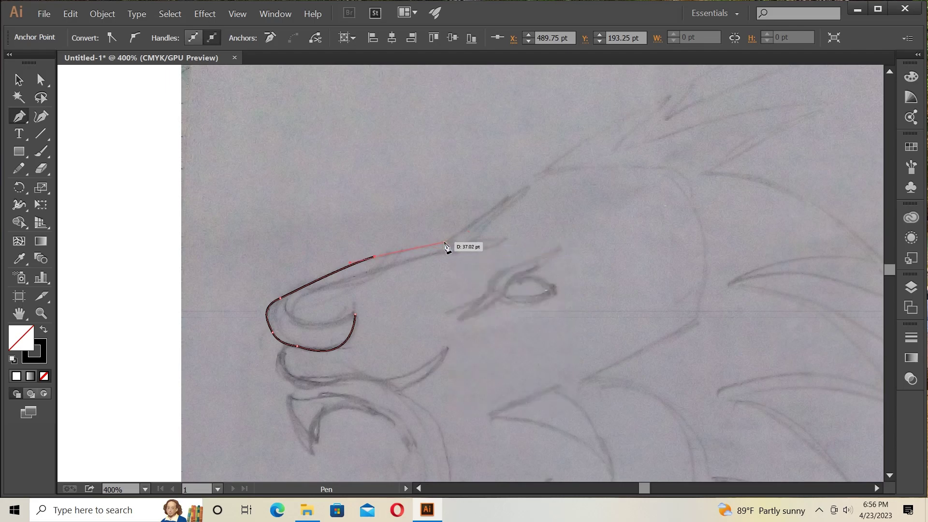
drag(445, 242, 448, 242)
Run the outline to the brow spike tip and back along the inner muzzle to the nose.
click(529, 186)
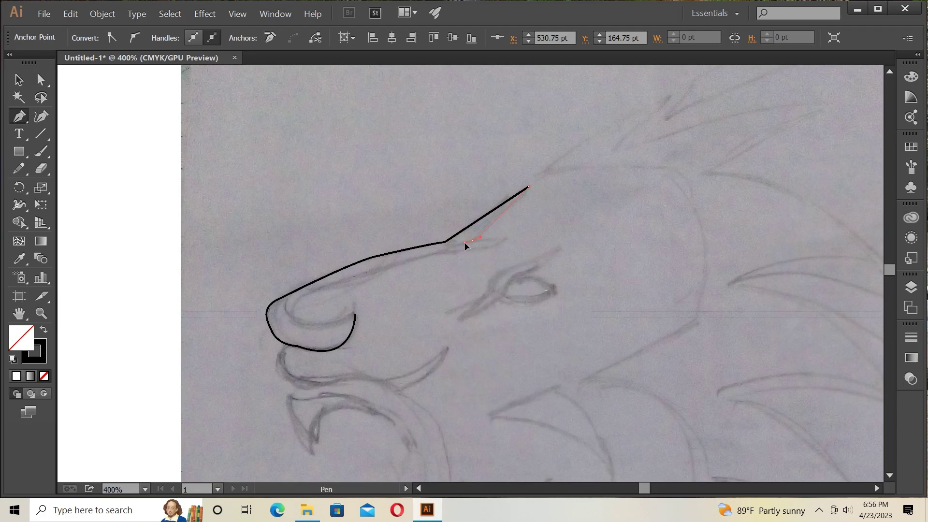
click(477, 237)
click(502, 237)
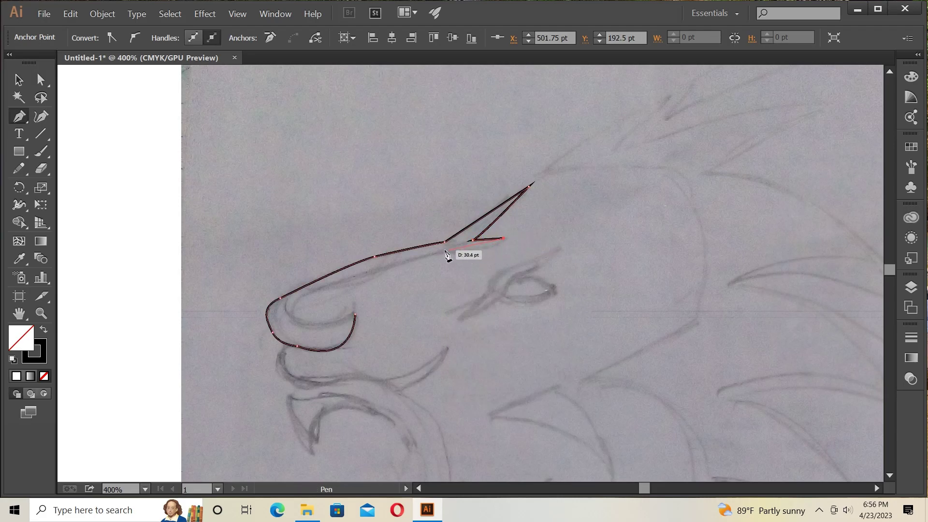
drag(444, 251, 429, 246)
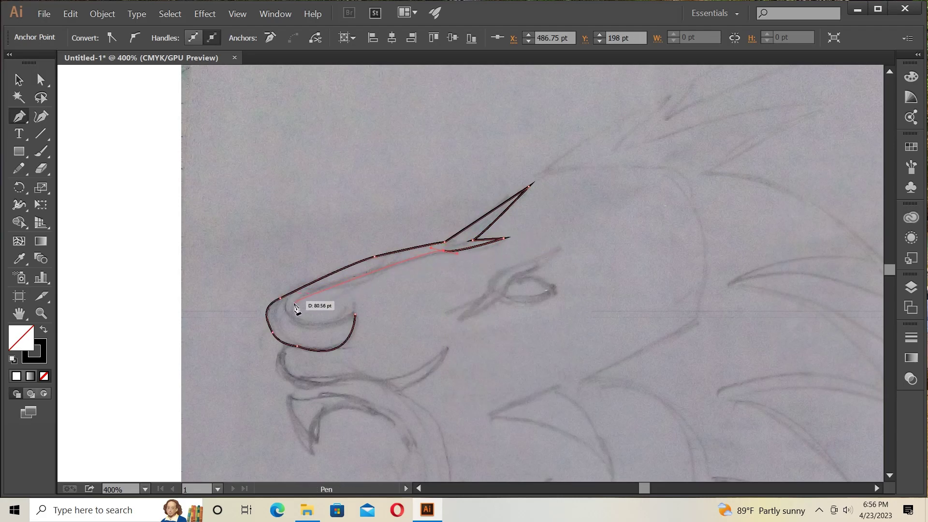
click(360, 276)
drag(292, 311, 318, 324)
ctrl+click(324, 323)
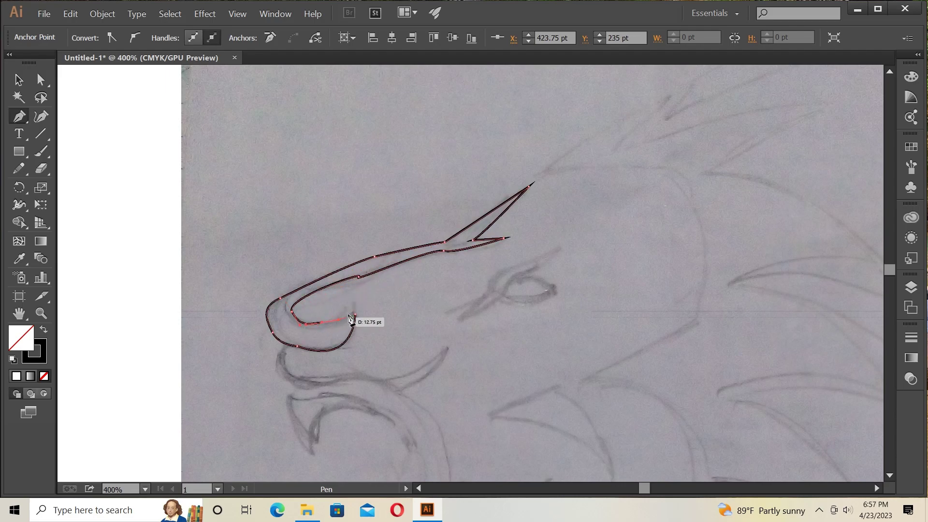
drag(354, 308, 356, 318)
scroll(474, 323, down, 4)
scroll(469, 324, up, 5)
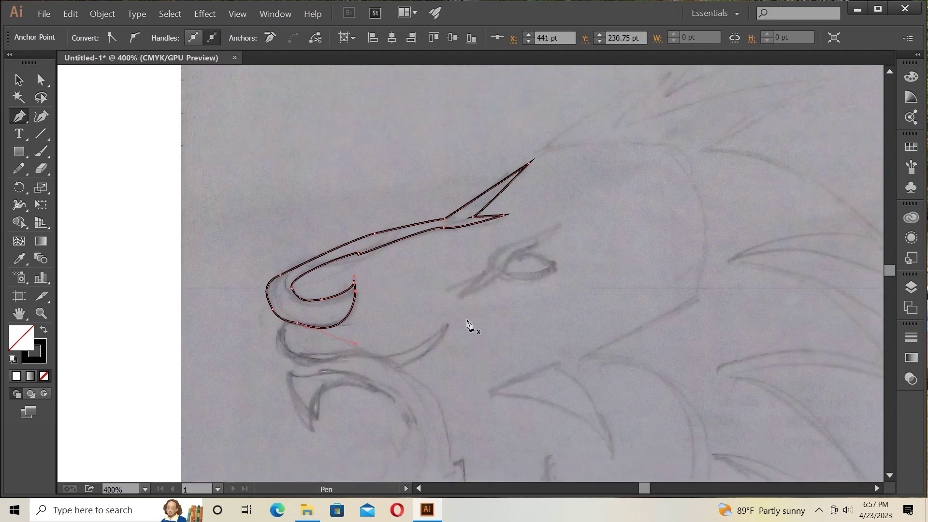
Add two Curvature-tool points to smooth the upper and inner muzzle edges.
key(shift+grave)
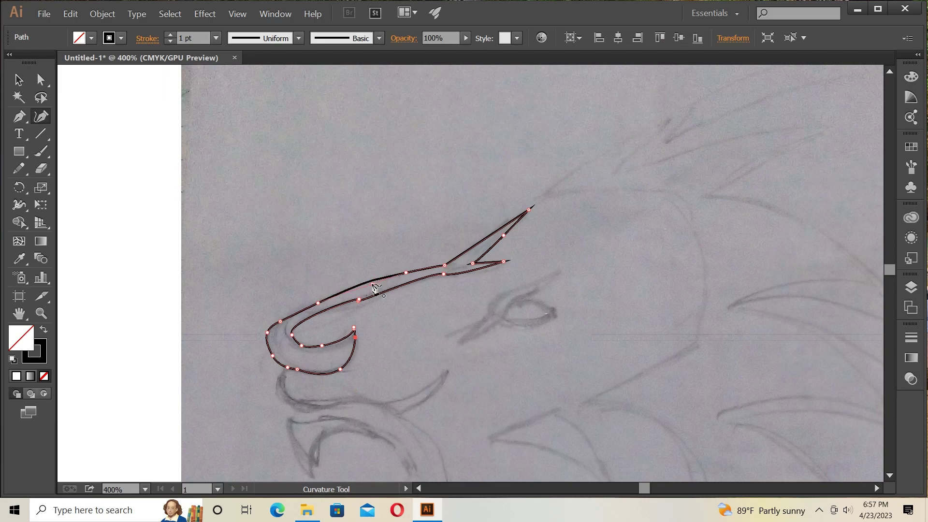
click(373, 285)
click(360, 300)
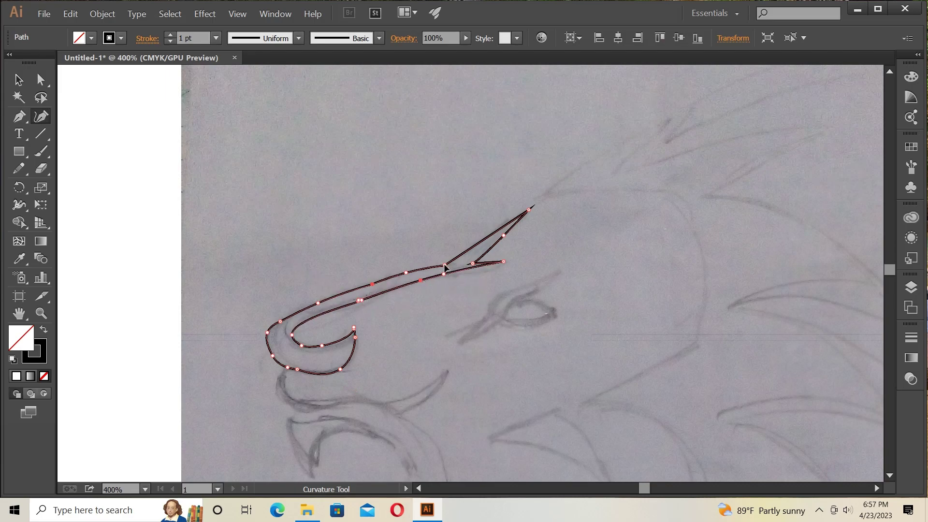
Trace the curved upper lip outline below the nose with the Pen tool.
click(17, 122)
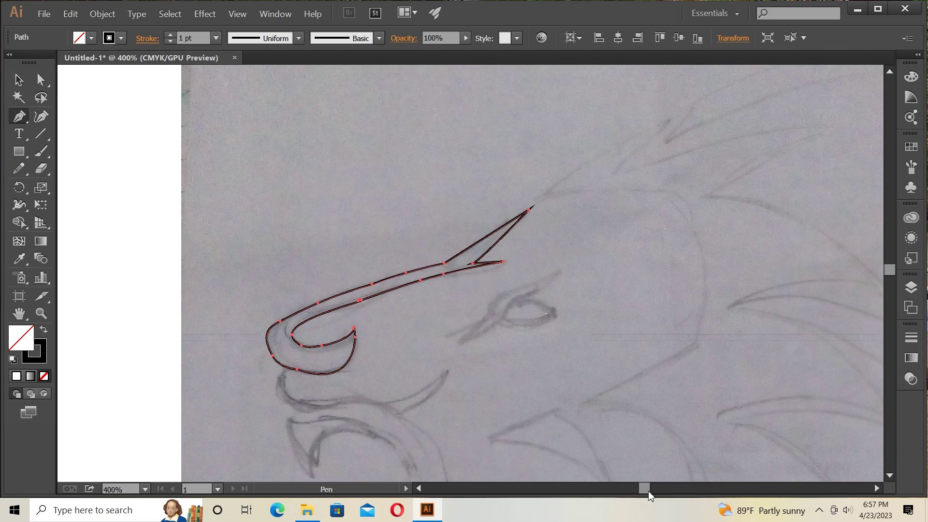
scroll(648, 490, left, 1)
scroll(556, 387, down, 5)
click(317, 176)
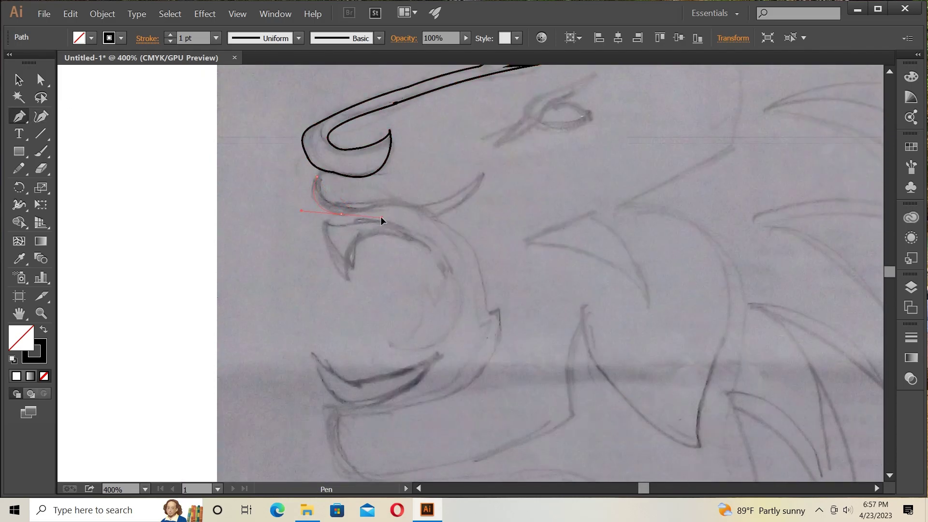
mouse_move(381, 218)
mouse_down()
mouse_move(424, 223)
mouse_move(379, 204)
mouse_move(447, 241)
mouse_up()
right_click(393, 202)
scroll(473, 273, up, 2)
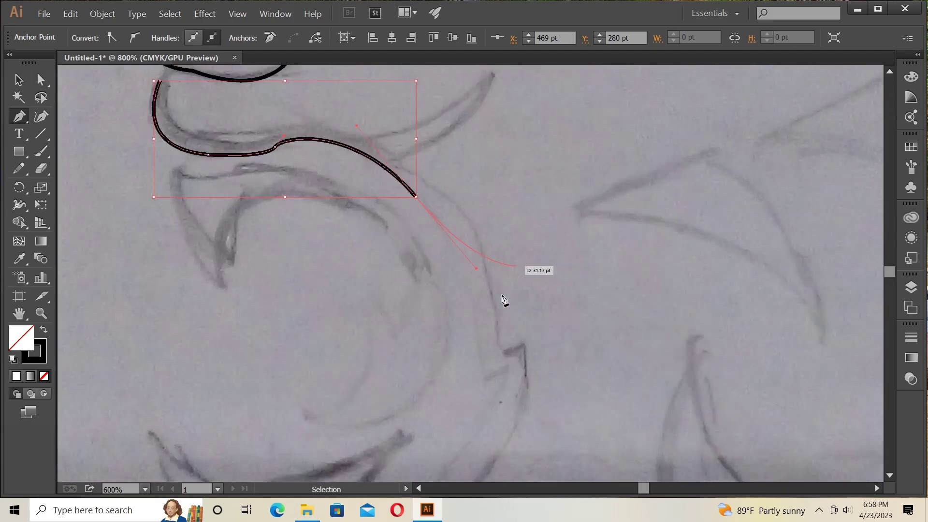
scroll(502, 304, down, 1)
Trace the mouth down to the fang and redraw the lower mouth curve.
mouse_move(479, 346)
mouse_down()
mouse_move(479, 360)
mouse_move(521, 337)
mouse_up()
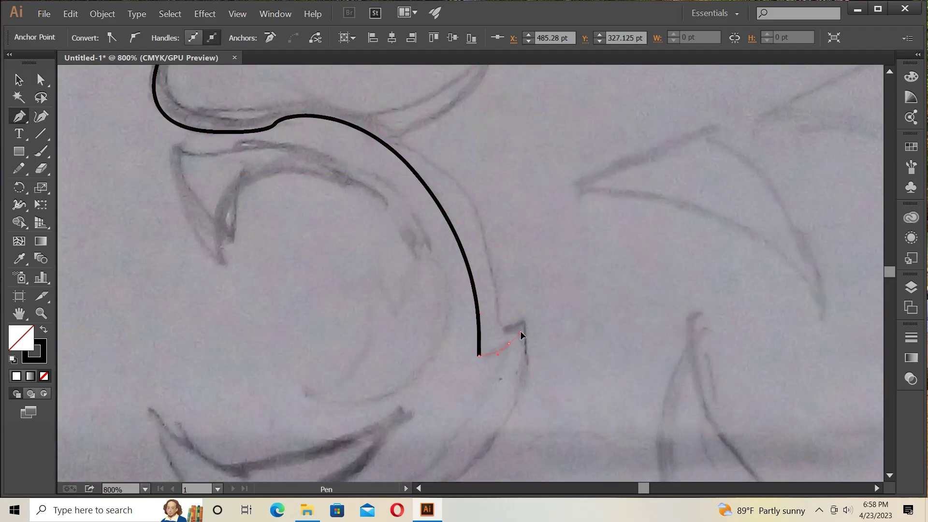
scroll(524, 259, down, 3)
drag(199, 393, 114, 342)
right_click(155, 289)
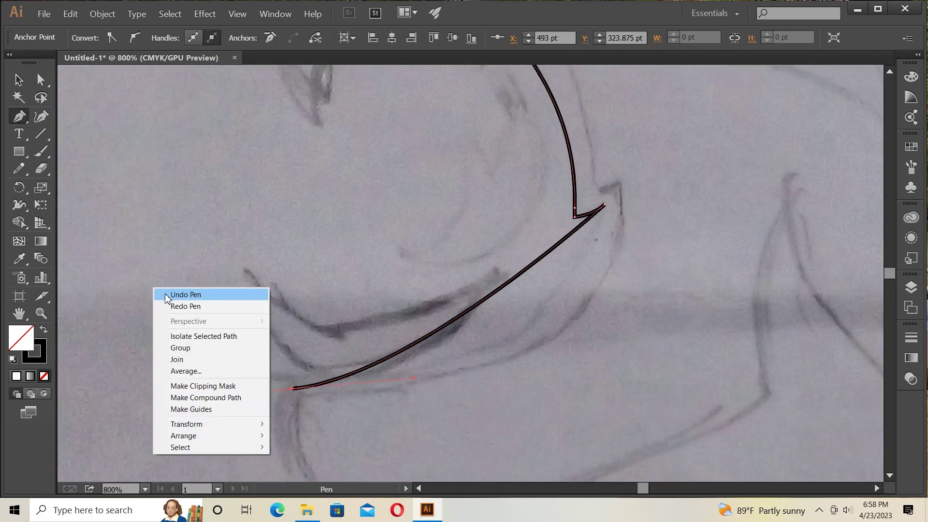
click(186, 295)
drag(282, 389, 195, 427)
scroll(247, 401, down, 1)
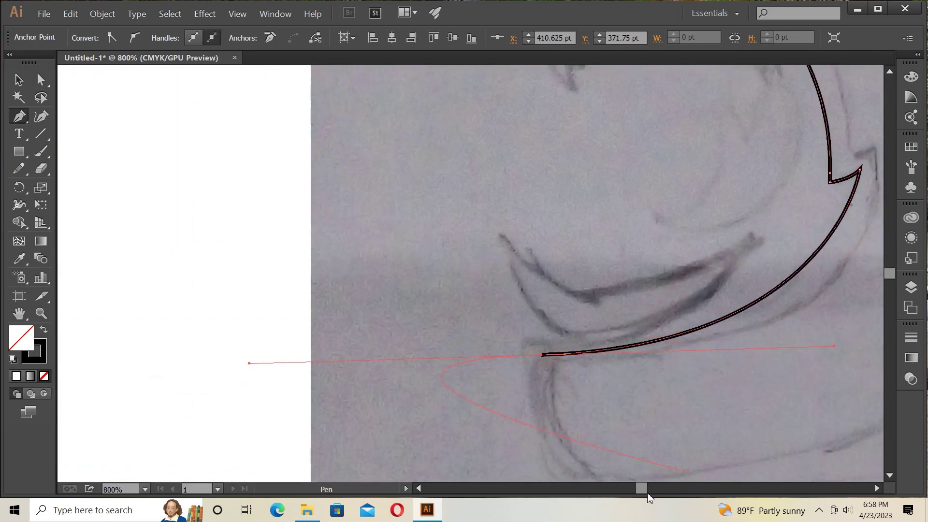
scroll(248, 367, right, 5)
scroll(447, 323, down, 1)
Trace the lower jaw corner, chin line and neck edge down toward the mane.
click(364, 276)
drag(404, 375, 552, 390)
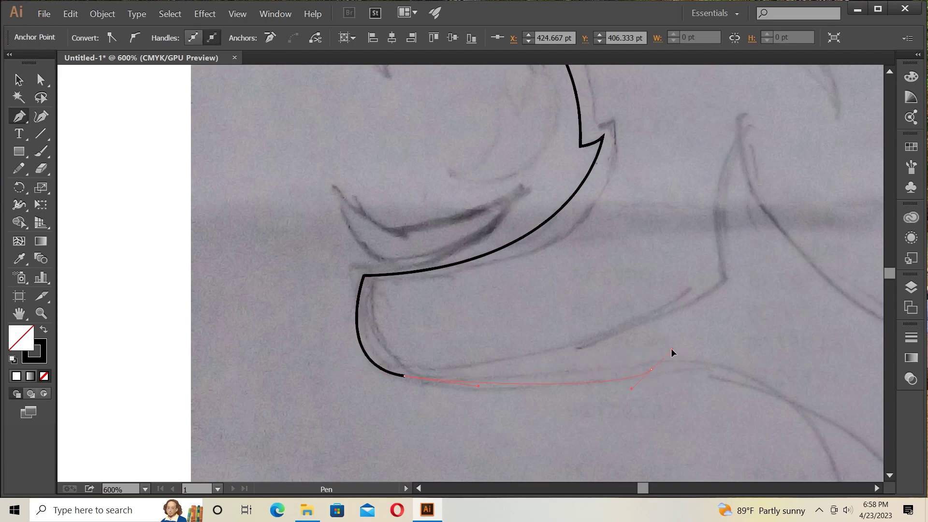
drag(652, 372, 818, 429)
scroll(817, 429, down, 1)
drag(525, 290, 659, 439)
scroll(659, 439, down, 5)
right_click(658, 323)
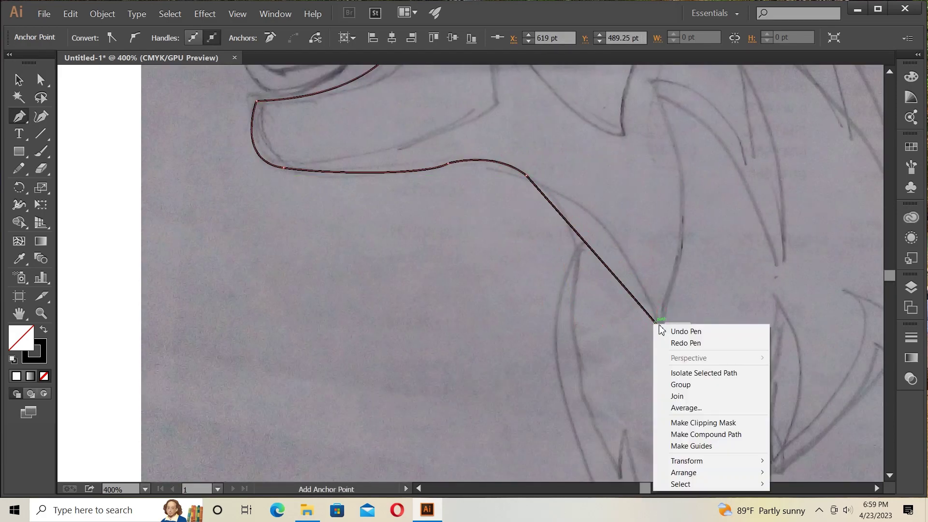
click(668, 327)
scroll(700, 460, up, 5)
click(659, 429)
drag(660, 205, 669, 203)
Add the first two pointed neck mane spikes to the outline.
scroll(668, 203, down, 1)
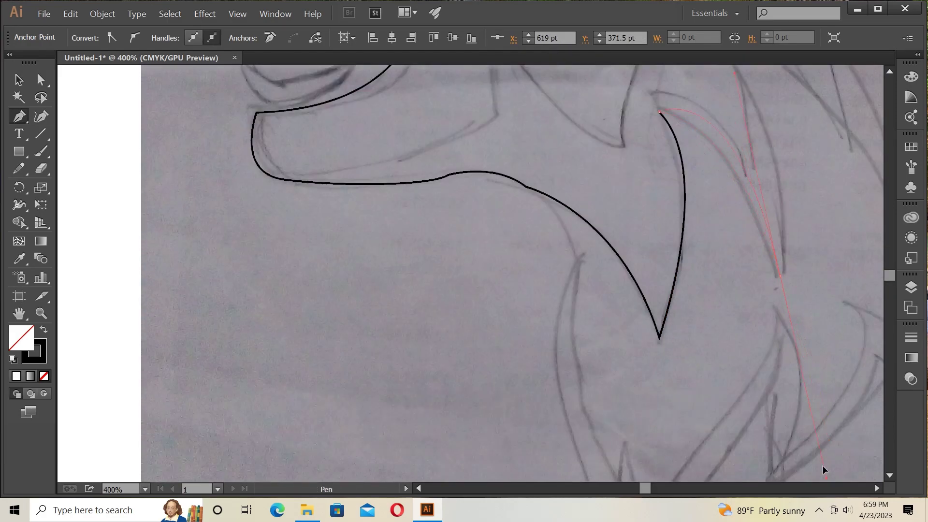
scroll(822, 464, up, 3)
scroll(569, 434, up, 3)
click(569, 432)
drag(493, 229, 508, 233)
scroll(726, 431, down, 2)
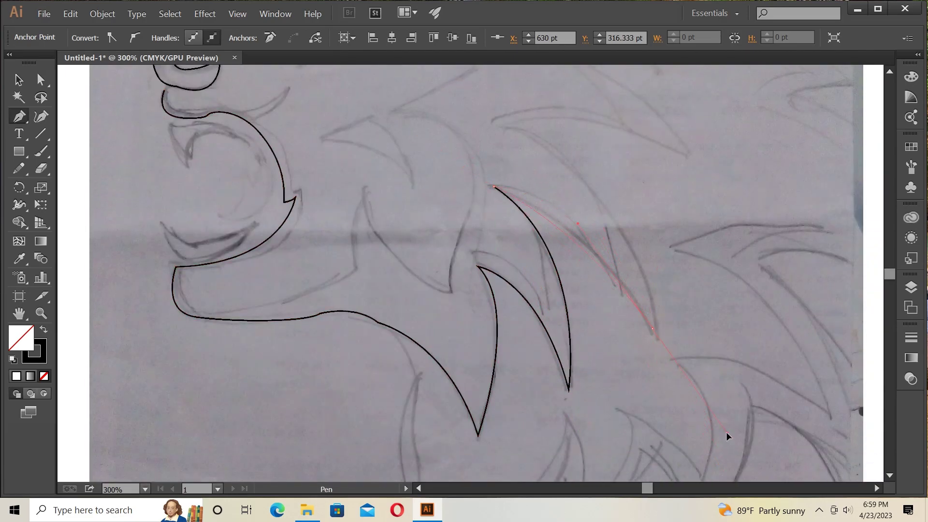
click(652, 328)
drag(499, 128, 517, 133)
scroll(517, 133, up, 4)
Trace the upper mane spikes across the top of the head to the crown spike.
scroll(816, 377, up, 3)
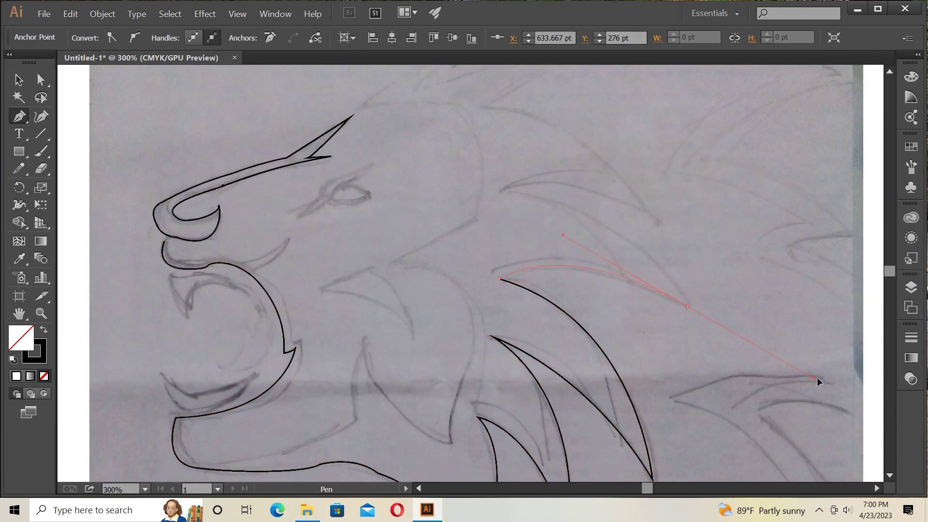
click(687, 306)
drag(506, 189, 536, 192)
drag(649, 211, 739, 257)
scroll(738, 257, up, 3)
scroll(485, 178, up, 3)
click(484, 277)
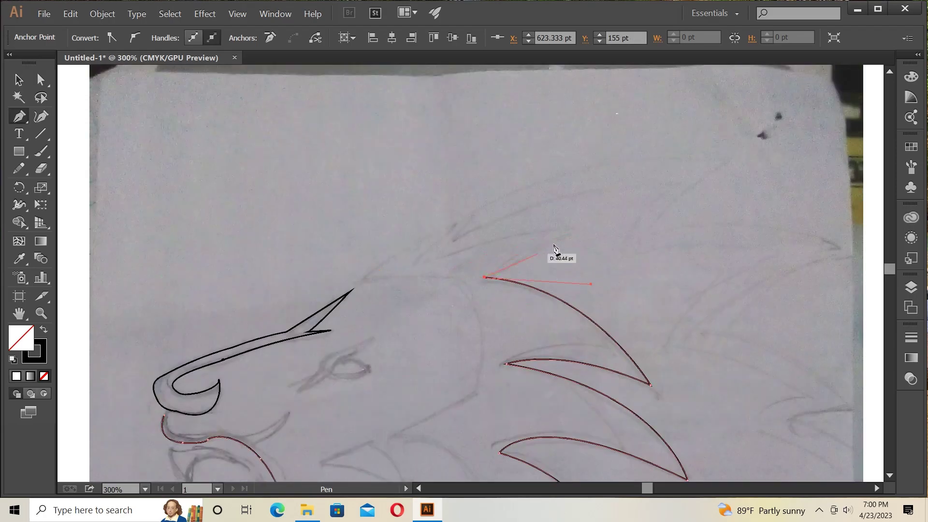
click(571, 236)
click(415, 266)
click(459, 221)
drag(368, 279, 363, 293)
click(464, 290)
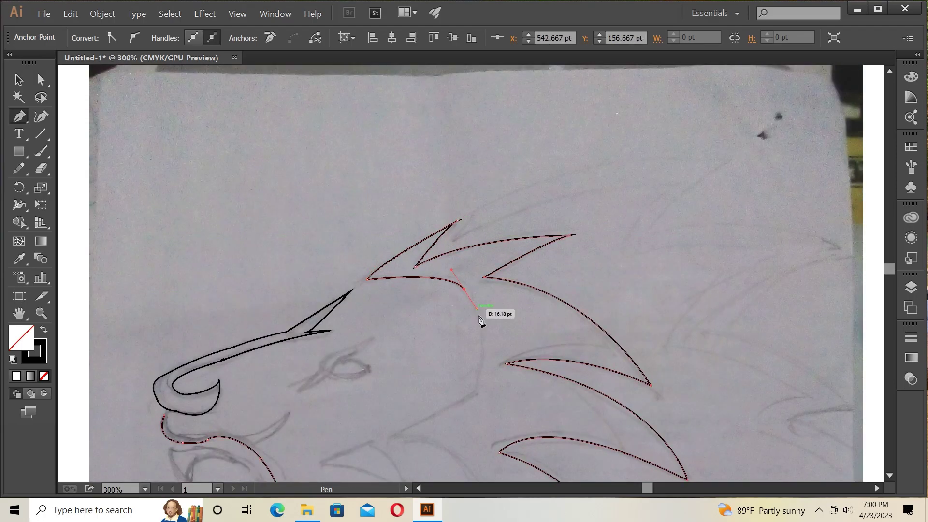
Bring the outline down the back of the head and neck, closing it at its start.
scroll(482, 316, down, 2)
click(473, 319)
scroll(487, 325, down, 3)
click(391, 258)
drag(473, 310, 465, 395)
click(456, 377)
click(452, 418)
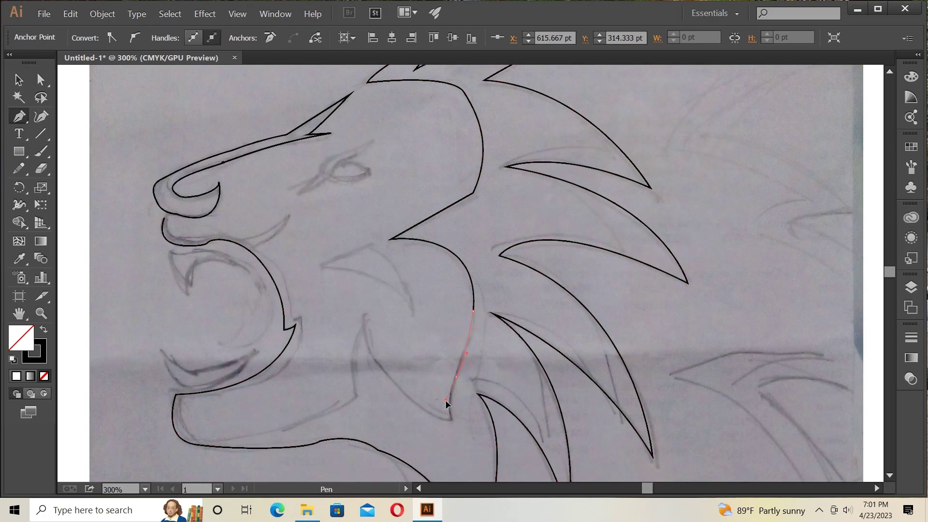
click(364, 320)
drag(356, 389, 373, 424)
click(319, 441)
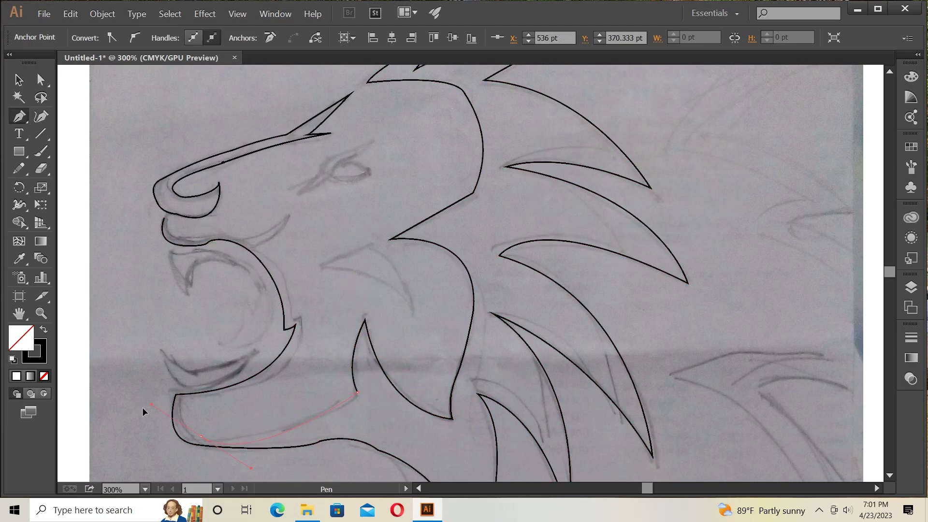
Start a new curved path tracing the lower jaw.
scroll(194, 411, down, 1)
click(183, 381)
drag(302, 292, 321, 199)
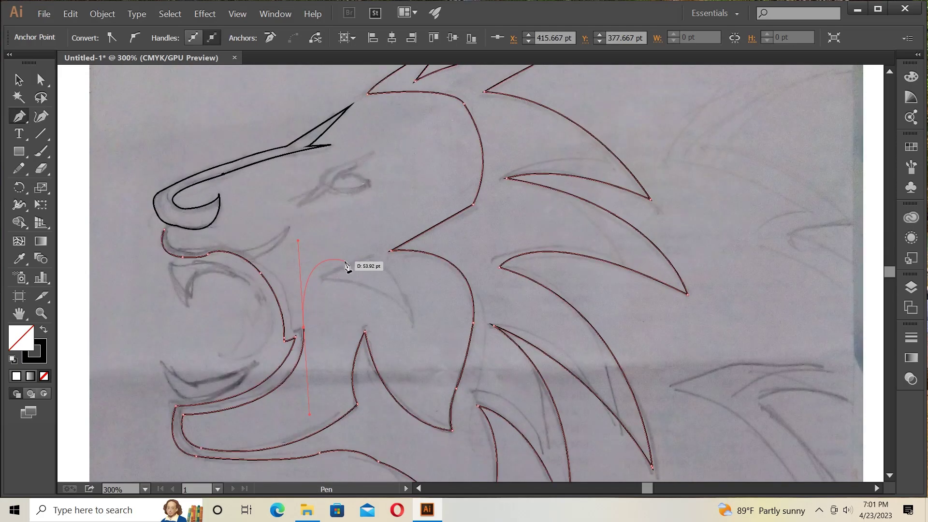
scroll(353, 265, up, 2)
drag(254, 283, 297, 239)
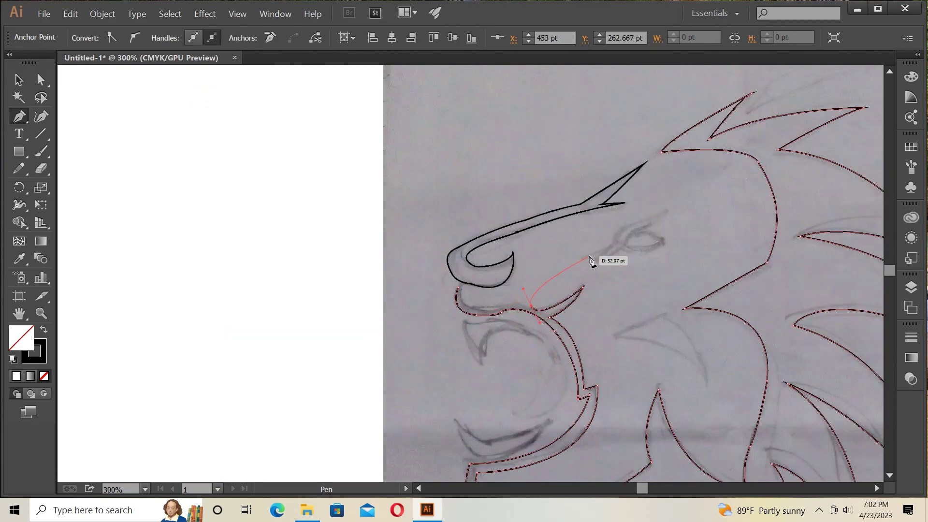
scroll(468, 282, up, 3)
Close the upper jaw outline at its tip and reshape its curves with the Curvature tool.
click(435, 314)
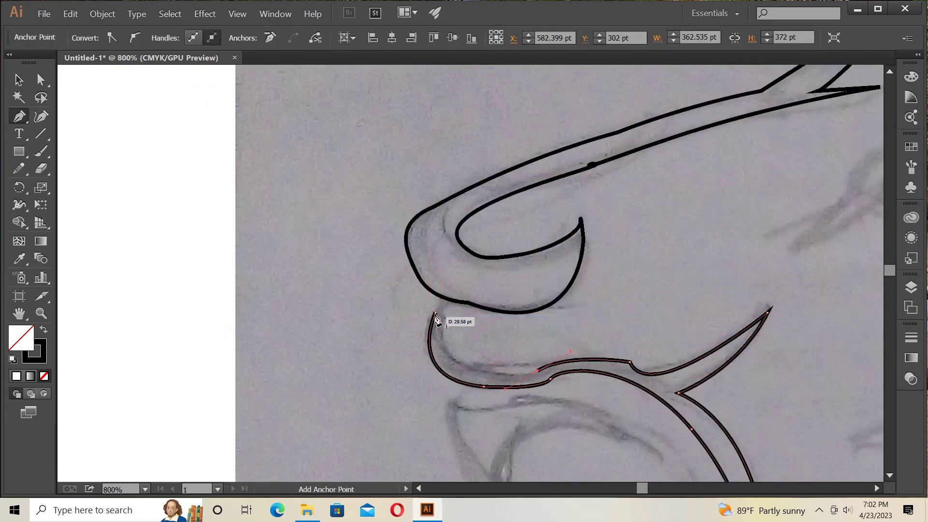
scroll(532, 299, down, 3)
key(shift+grave)
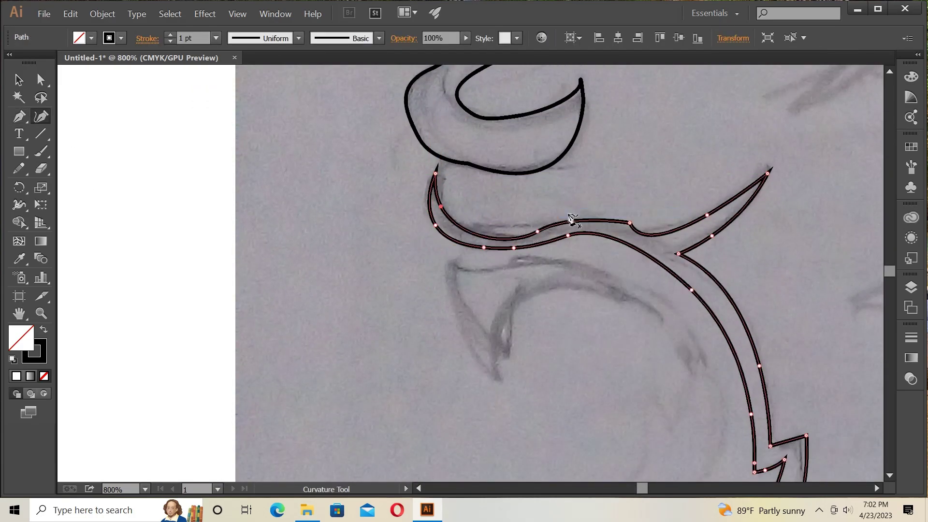
scroll(572, 218, down, 1)
key(p)
click(451, 242)
Trace the fang and the lower mouth curve as new Pen paths.
click(660, 293)
right_click(476, 259)
click(528, 265)
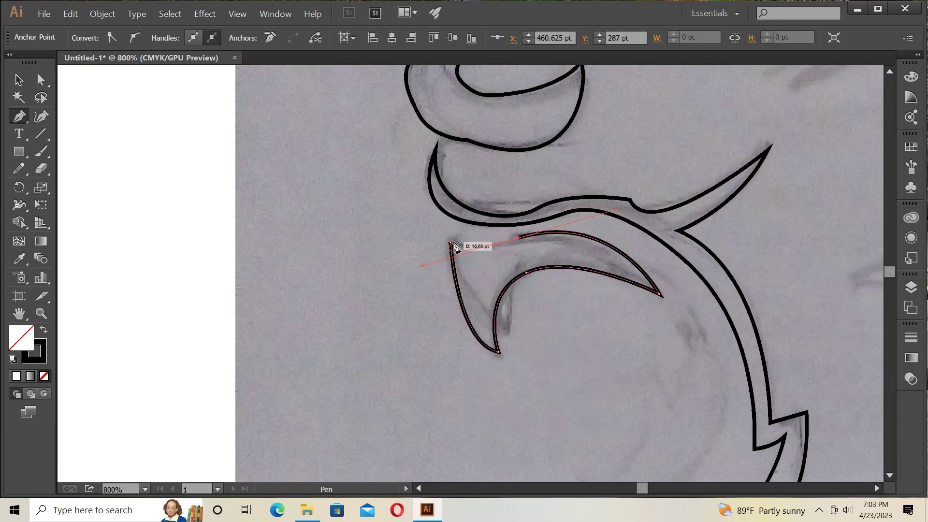
drag(454, 246, 457, 247)
scroll(648, 369, down, 5)
click(429, 274)
drag(495, 376, 543, 388)
right_click(674, 183)
drag(671, 281, 714, 223)
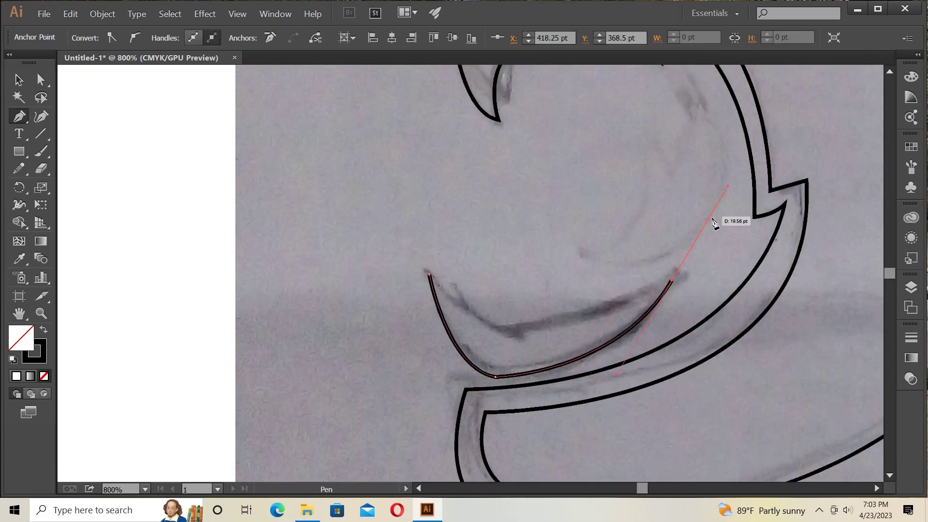
click(429, 274)
right_click(435, 254)
click(659, 300)
Zoom out and trace a curved lower mane outline, then zoom in on the mane top.
key(ctrl+minus)
key(ctrl+minus)
key(ctrl+minus)
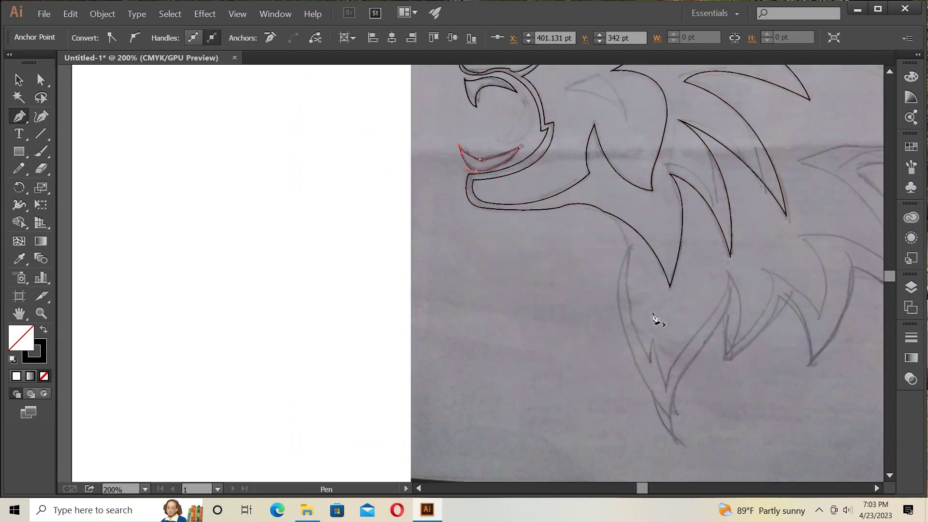
key(ctrl+minus)
click(589, 237)
click(602, 327)
mouse_move(627, 382)
mouse_down()
mouse_move(657, 314)
mouse_move(662, 325)
mouse_up()
key(Return)
scroll(695, 332, up, 3)
key(ctrl+plus)
key(ctrl+plus)
Trace the upper-right mane spikes with curved edges and sharp spike tips.
scroll(284, 253, up, 2)
drag(274, 261, 284, 253)
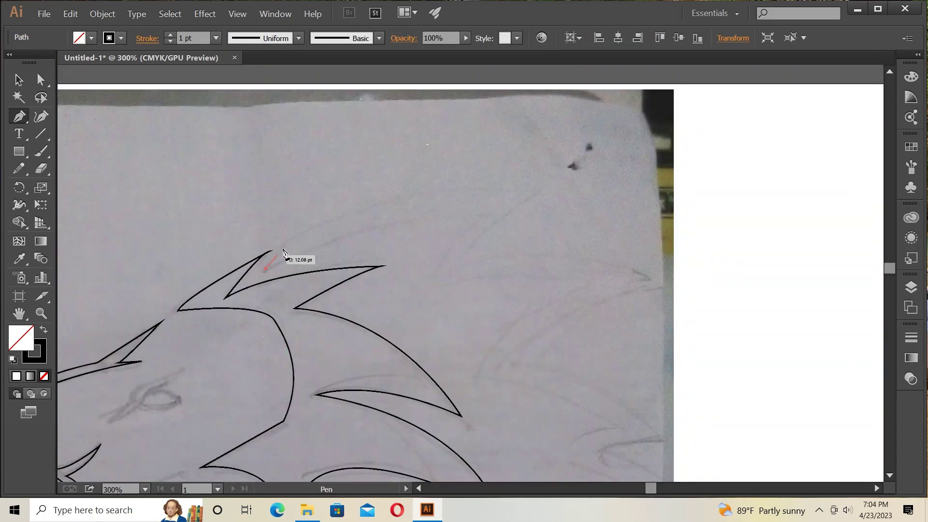
drag(538, 188, 715, 193)
click(451, 276)
drag(659, 279, 770, 337)
scroll(725, 289, down, 2)
drag(510, 236, 479, 285)
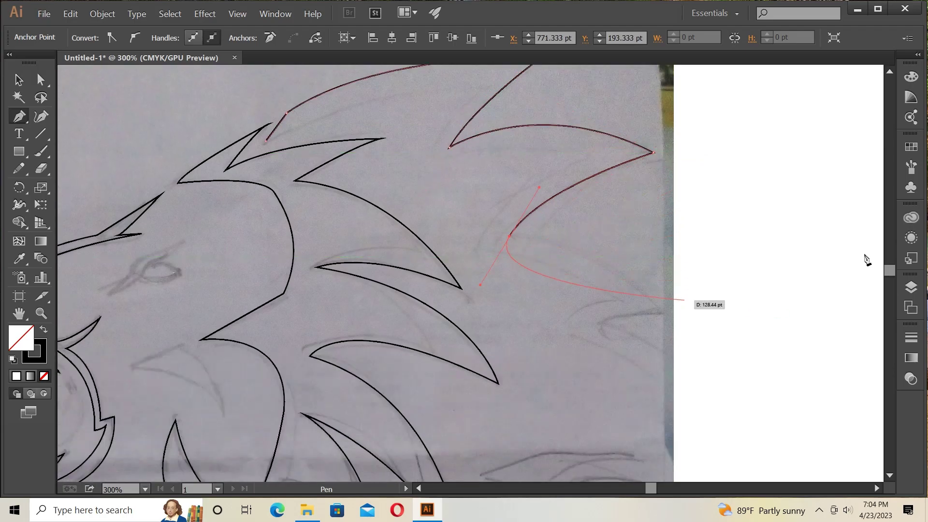
scroll(773, 246, down, 2)
click(665, 202)
drag(598, 215, 591, 230)
scroll(677, 251, down, 1)
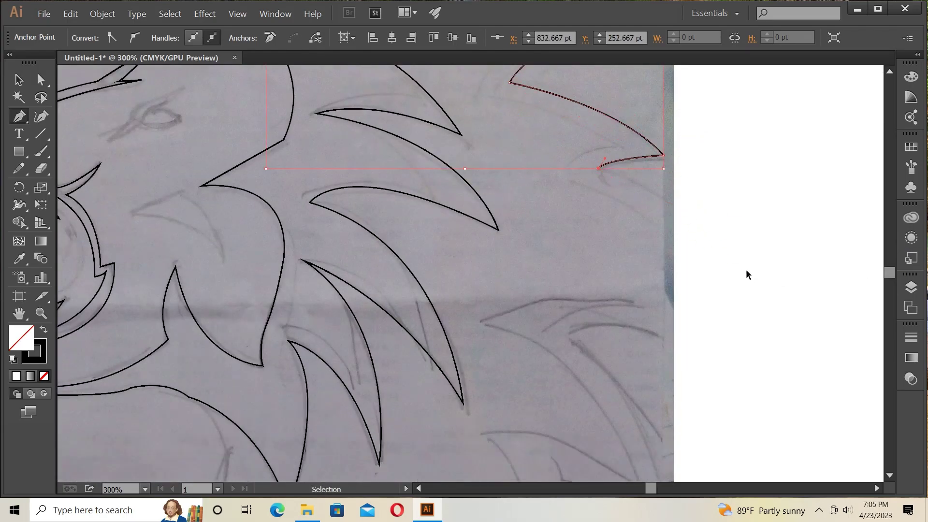
Continue the mane path down the outer right side and along the lower spikes.
key(ctrl+minus)
drag(627, 308, 616, 413)
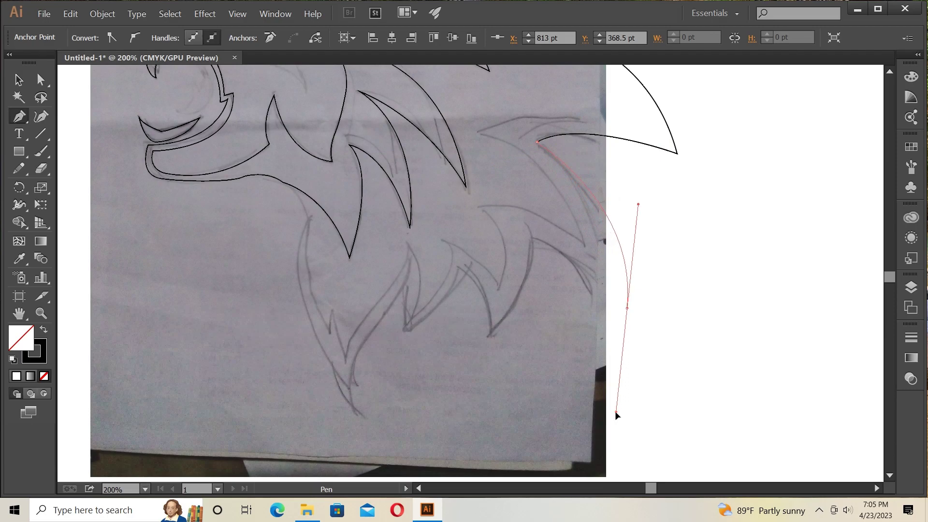
click(539, 237)
click(490, 332)
drag(464, 268, 495, 293)
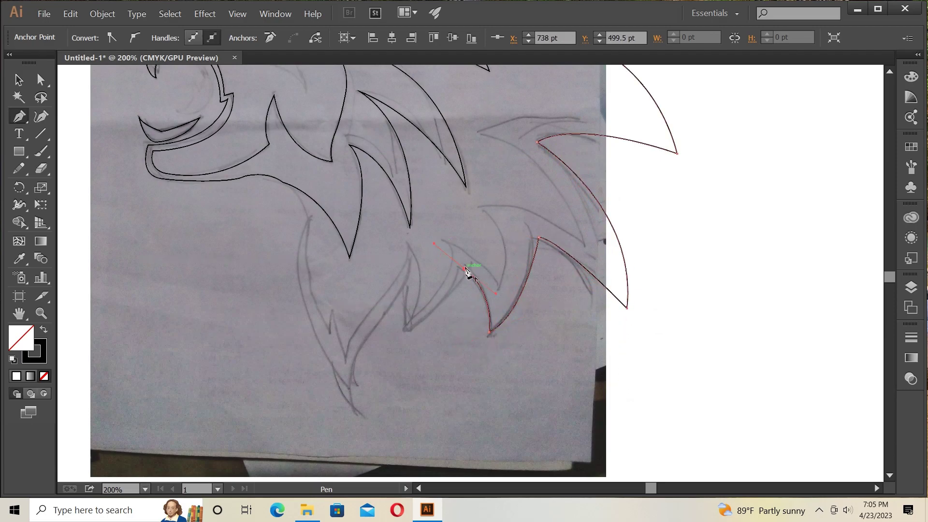
click(405, 328)
right_click(405, 367)
click(406, 284)
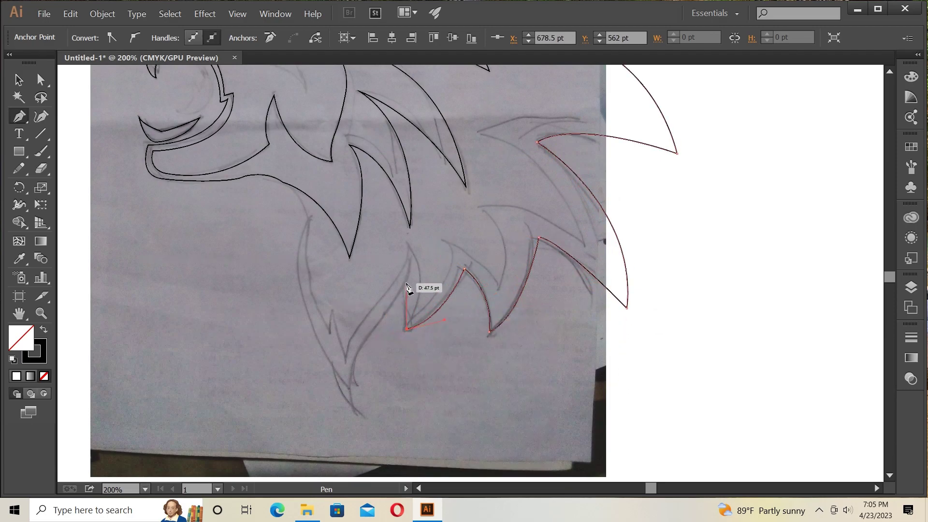
click(372, 329)
click(360, 413)
click(298, 289)
drag(310, 219, 328, 211)
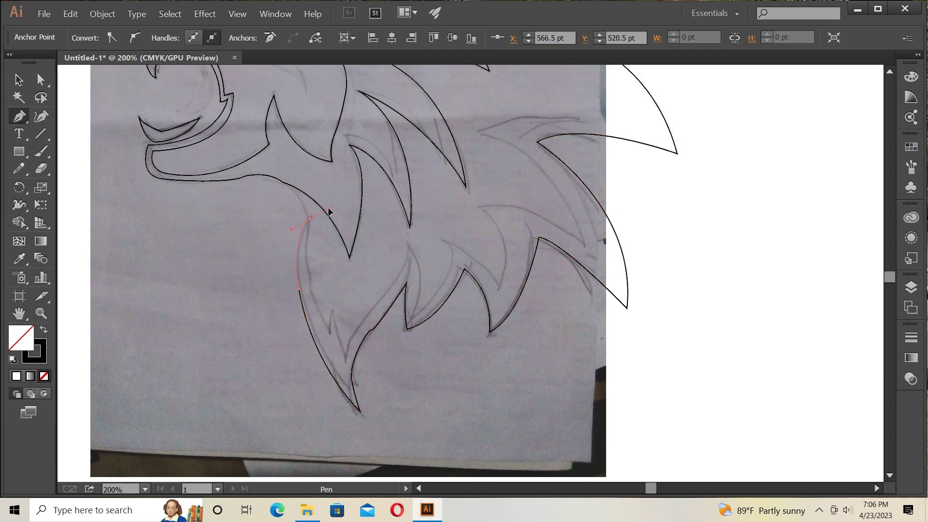
click(327, 329)
Trace the lowest left mane spikes and curve back up from the lower tip.
key(ctrl+plus)
click(193, 350)
click(222, 450)
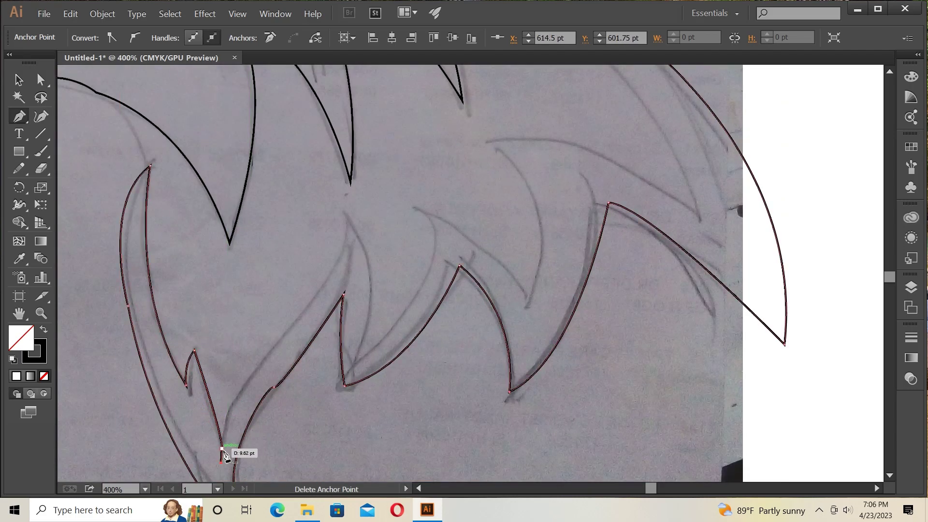
drag(347, 218, 345, 251)
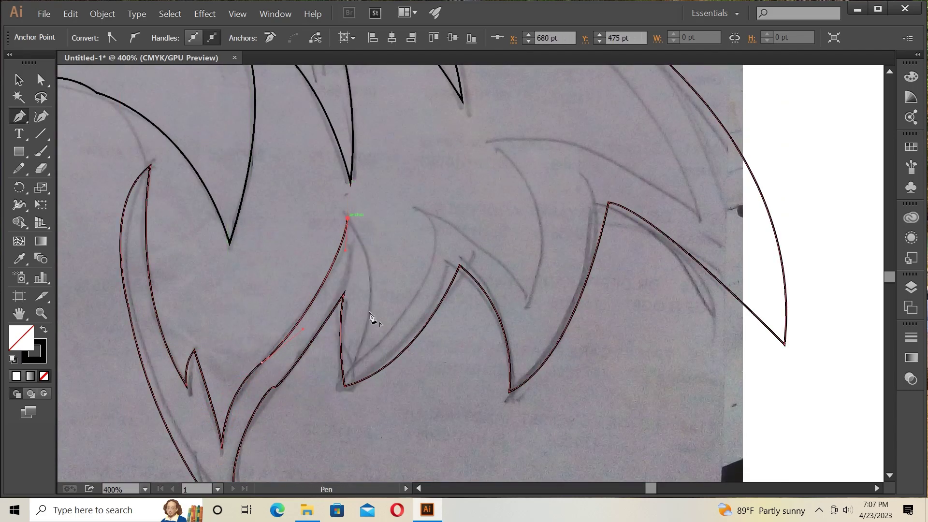
click(355, 362)
click(417, 208)
mouse_move(524, 300)
mouse_down()
mouse_move(491, 145)
mouse_move(621, 171)
mouse_up()
Carry the mane path around the right spikes and up along the upper spike.
scroll(490, 145, up, 2)
click(489, 227)
click(703, 306)
scroll(715, 304, up, 2)
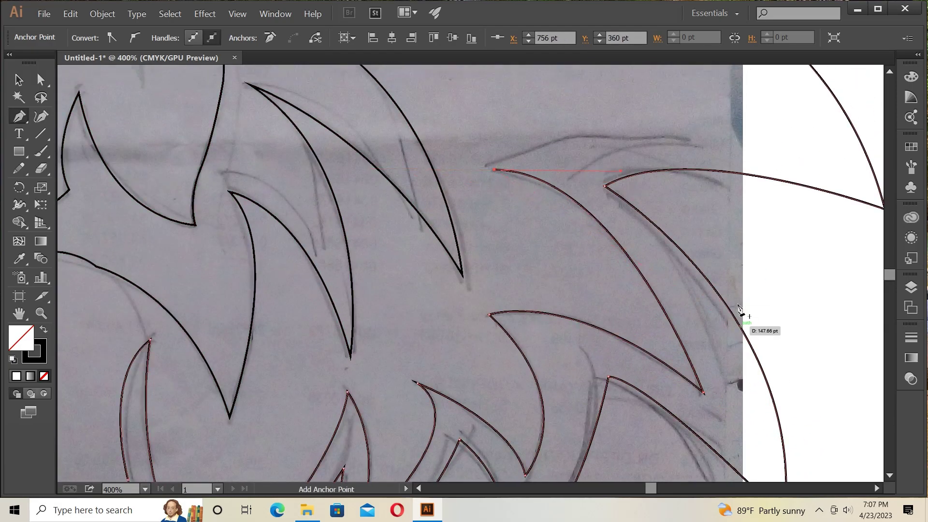
scroll(840, 337, right, 3)
scroll(623, 290, up, 1)
drag(511, 326, 604, 317)
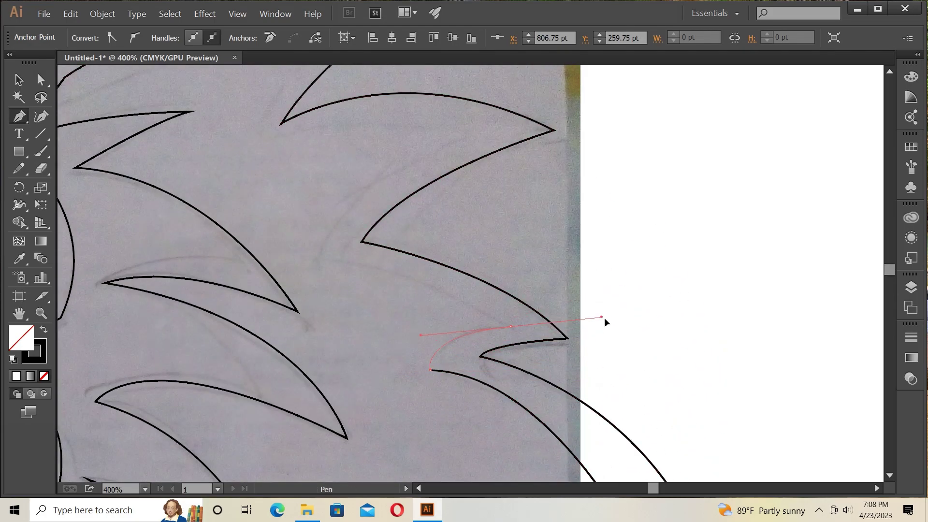
drag(321, 266, 455, 131)
scroll(528, 229, up, 3)
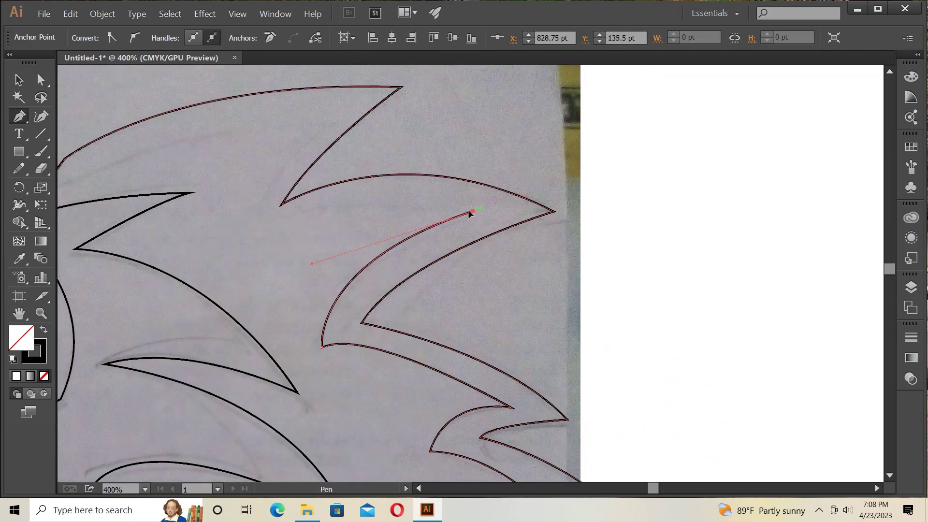
Trace the top mane spike as a new path and place the eye outline's first anchor.
click(259, 225)
drag(319, 111, 389, 88)
scroll(422, 166, up, 7)
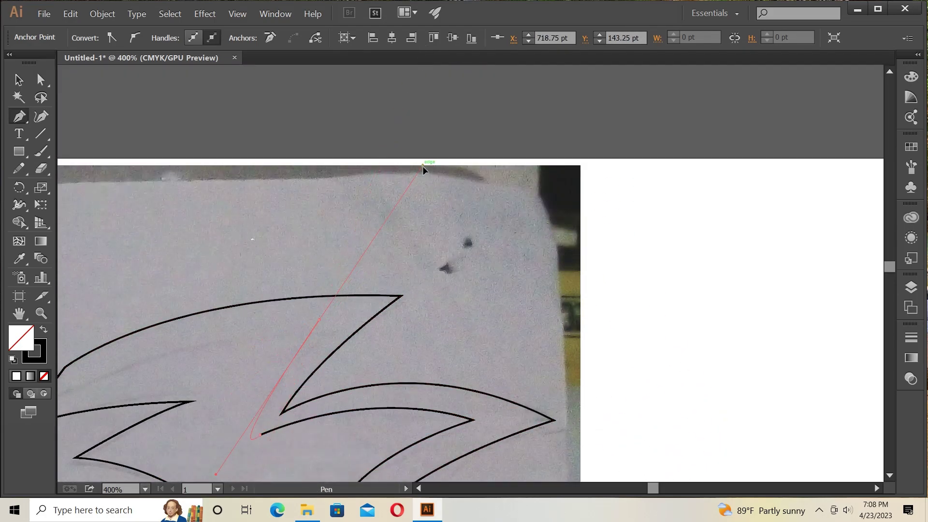
scroll(423, 166, down, 5)
click(317, 192)
scroll(630, 491, left, 10)
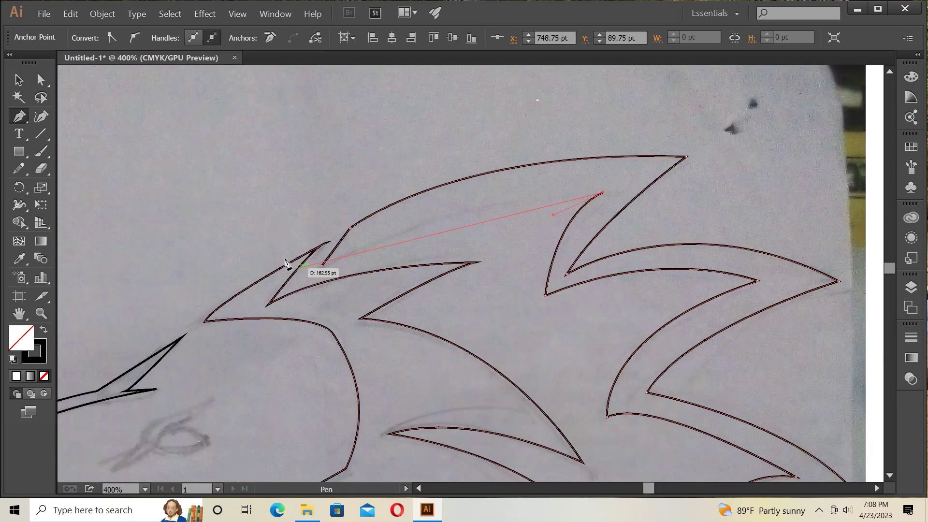
drag(322, 265, 350, 227)
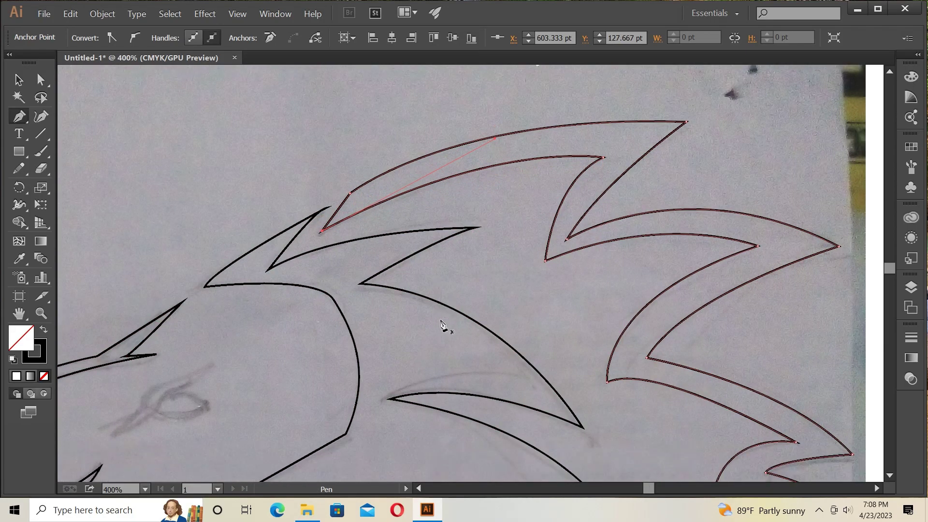
scroll(442, 325, left, 6)
scroll(483, 338, down, 6)
click(292, 273)
Draw the pointed, curved eye outline and close it.
click(321, 256)
click(338, 234)
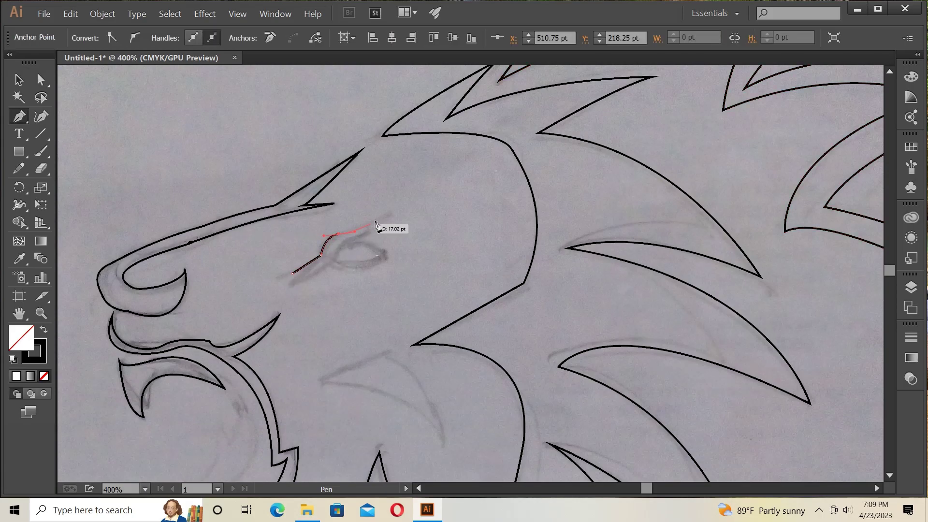
drag(391, 210, 362, 248)
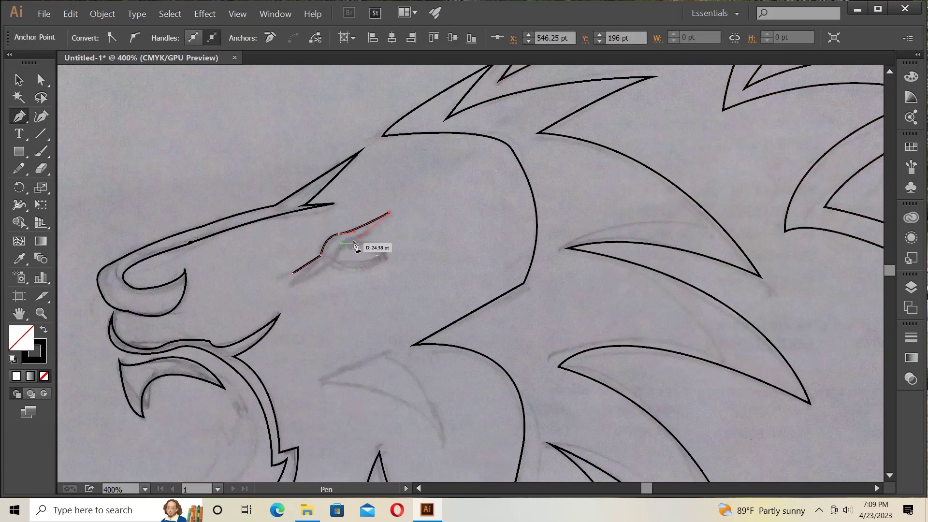
click(385, 259)
drag(336, 264, 344, 273)
click(292, 273)
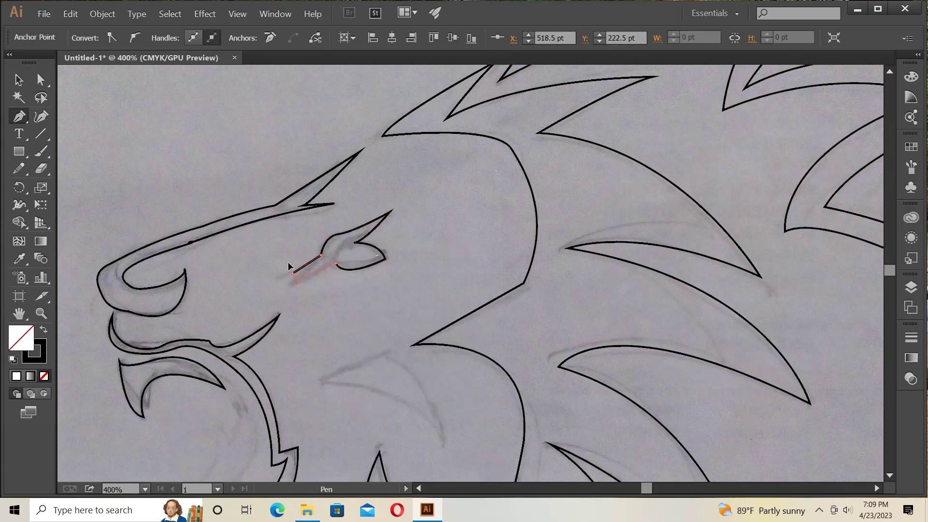
Draw the pointed crescent mouth shape below the eye and close it with a curve.
click(320, 375)
click(383, 353)
mouse_move(443, 441)
mouse_down()
mouse_move(448, 498)
mouse_move(446, 414)
mouse_up()
click(443, 346)
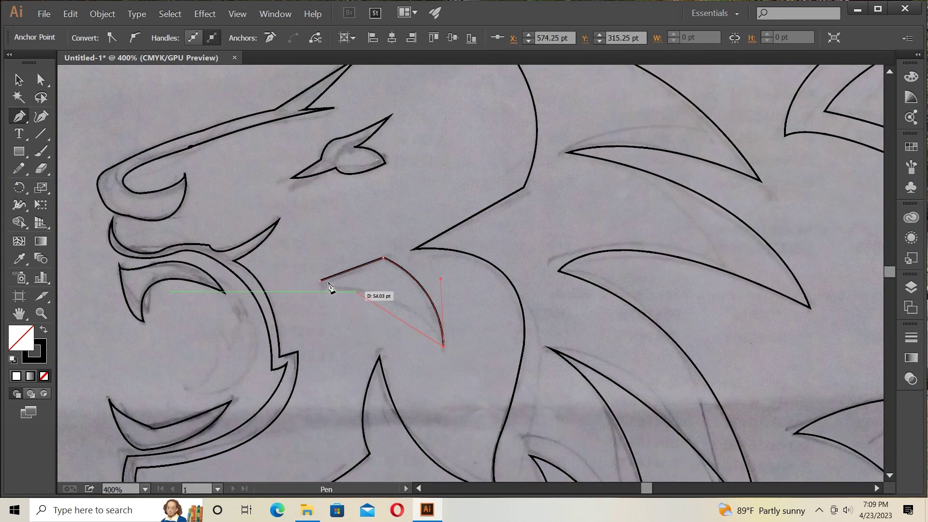
click(320, 280)
mouse_move(296, 284)
mouse_down()
mouse_move(245, 285)
mouse_move(218, 278)
mouse_move(215, 264)
mouse_up()
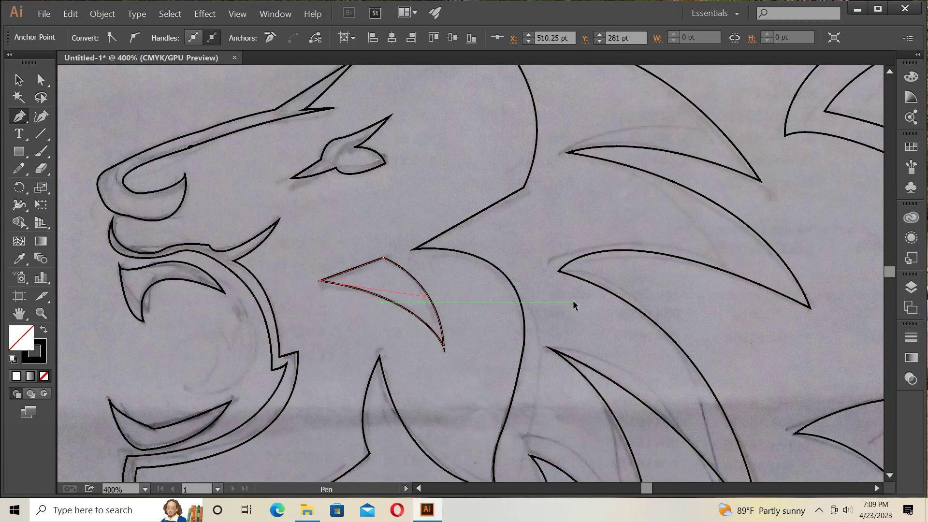
Fit the whole artboard in the window and clear the selection.
key(ctrl+0)
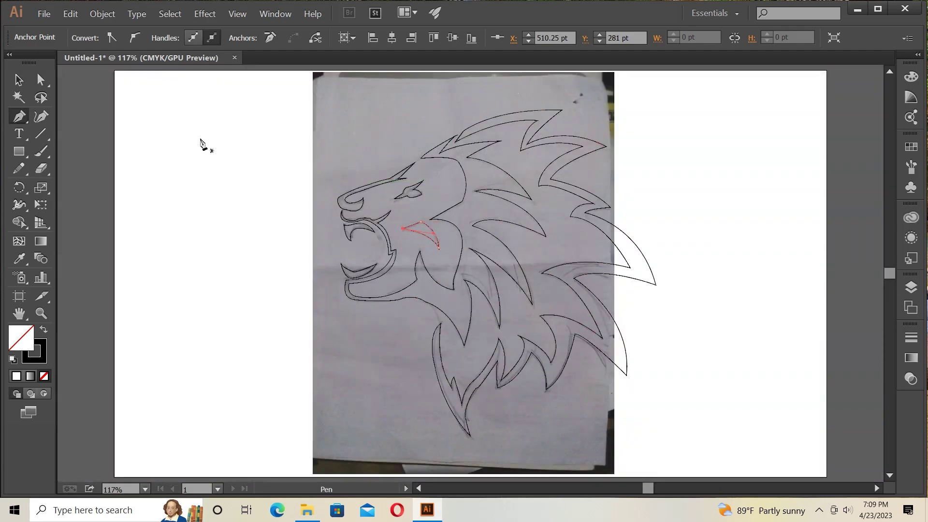
click(19, 80)
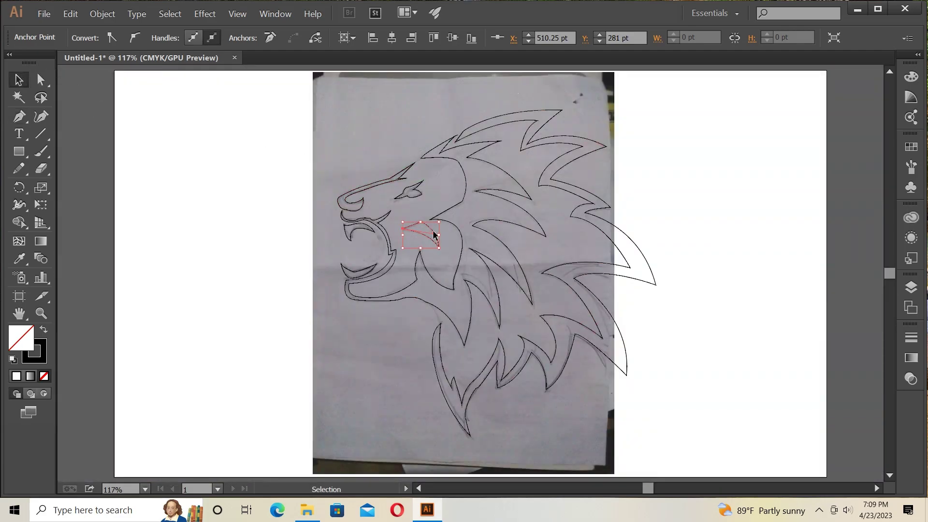
click(766, 286)
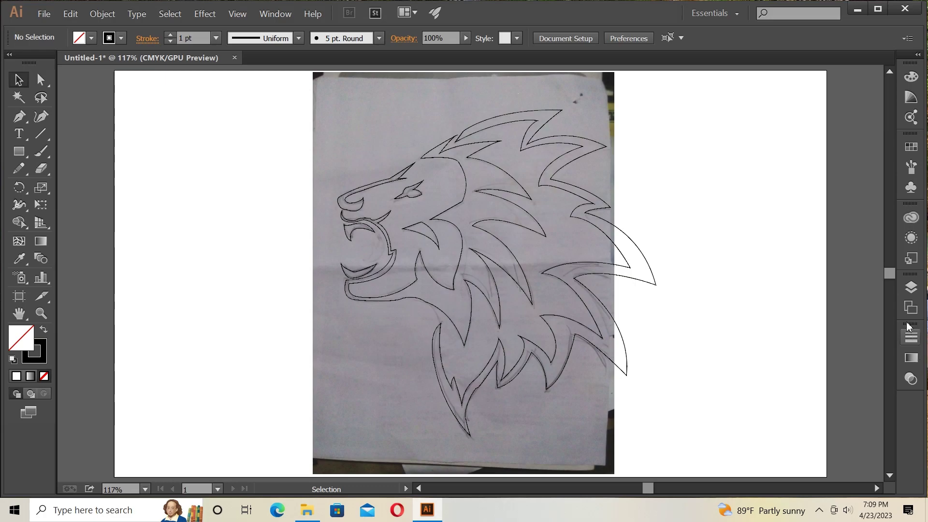
Hide the <Linked File> sketch image in the Layers panel.
click(902, 289)
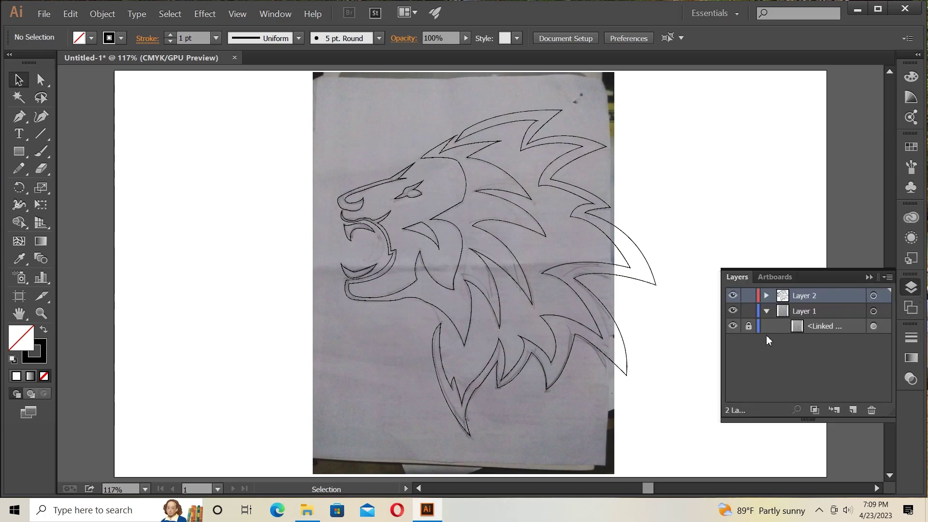
click(733, 326)
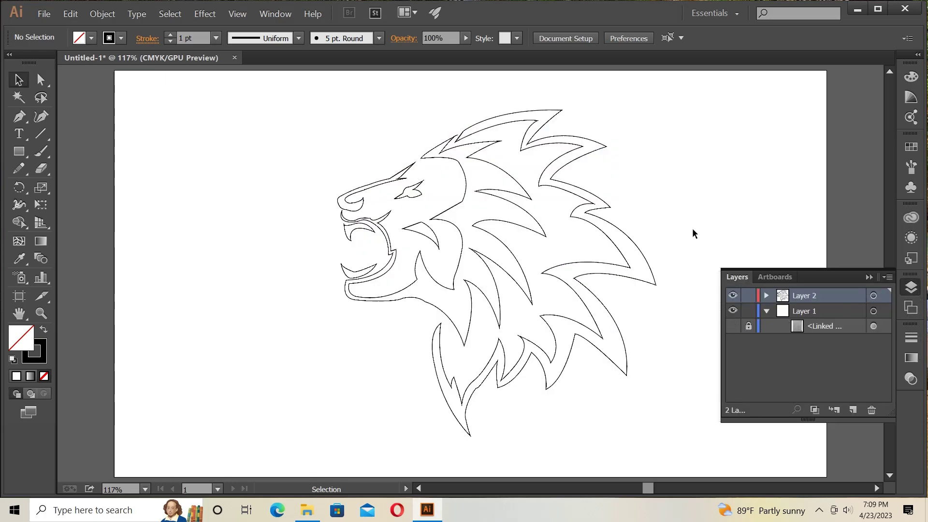
click(865, 277)
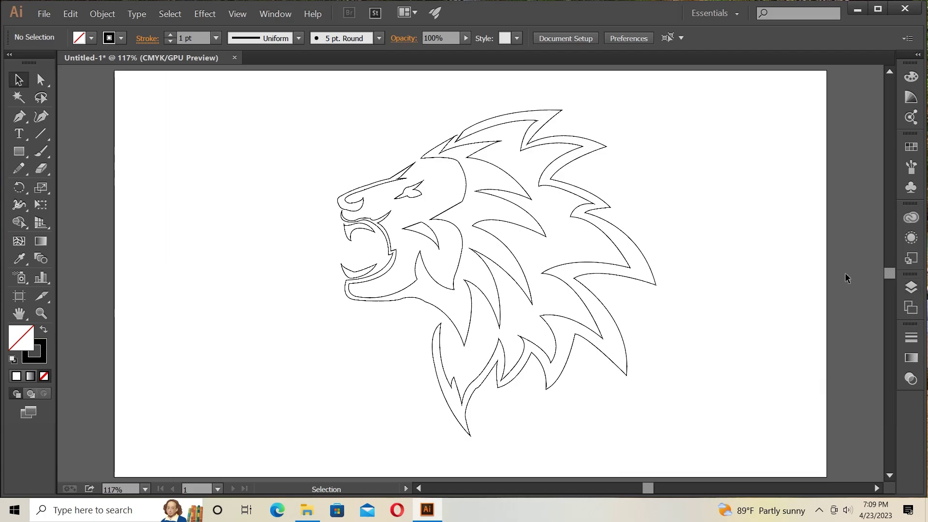
Proportionally shrink the lion head, move it left, and place a text cursor to its right.
drag(333, 130, 674, 381)
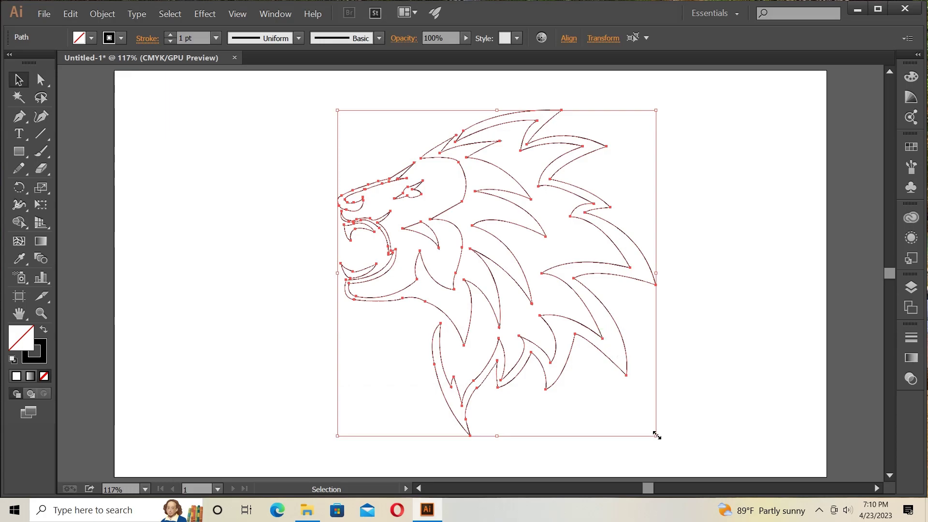
drag(656, 435, 574, 353)
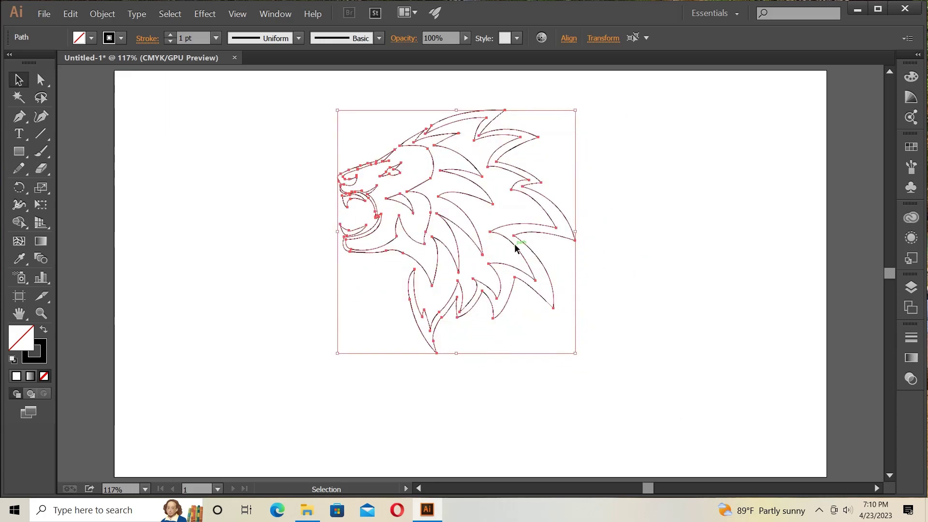
drag(514, 243, 338, 302)
click(584, 276)
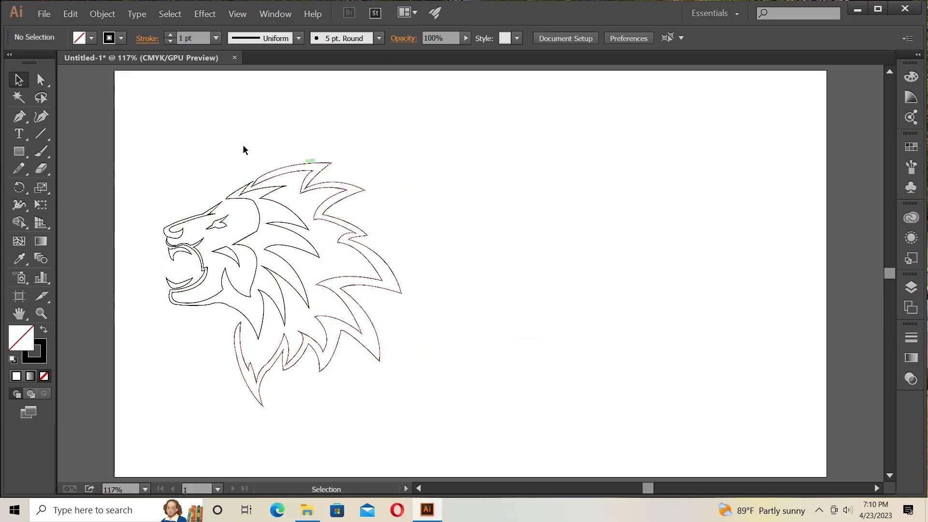
click(19, 138)
click(447, 273)
text(LION)
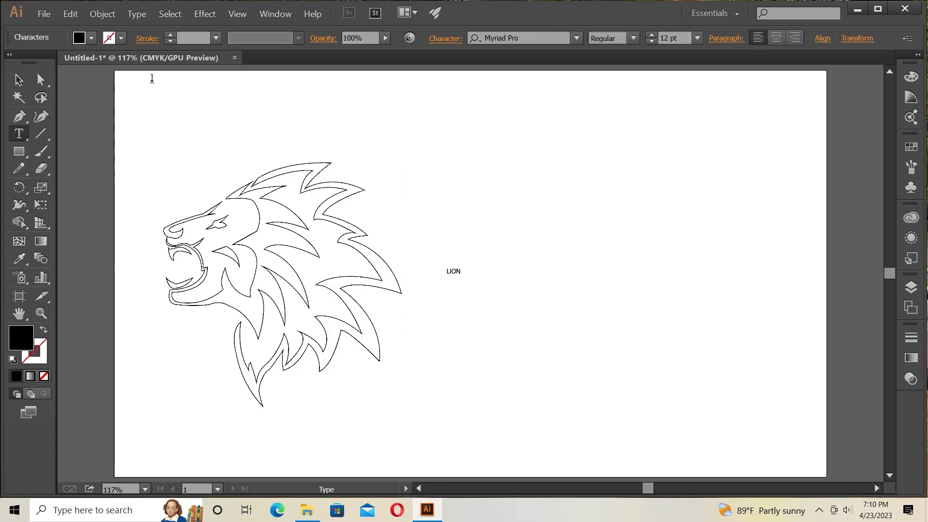
Enlarge the LION text to about 317.67 pt and place it beside the lion head.
click(18, 80)
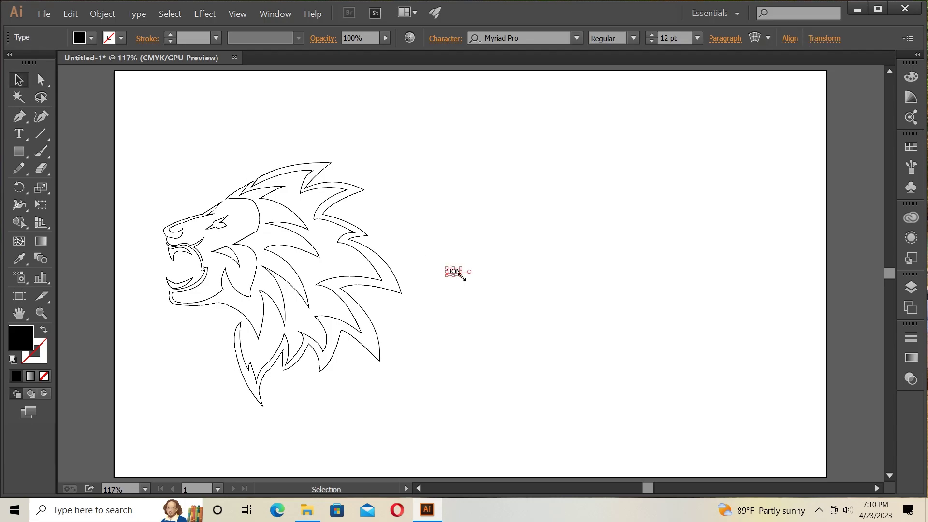
drag(460, 274, 724, 418)
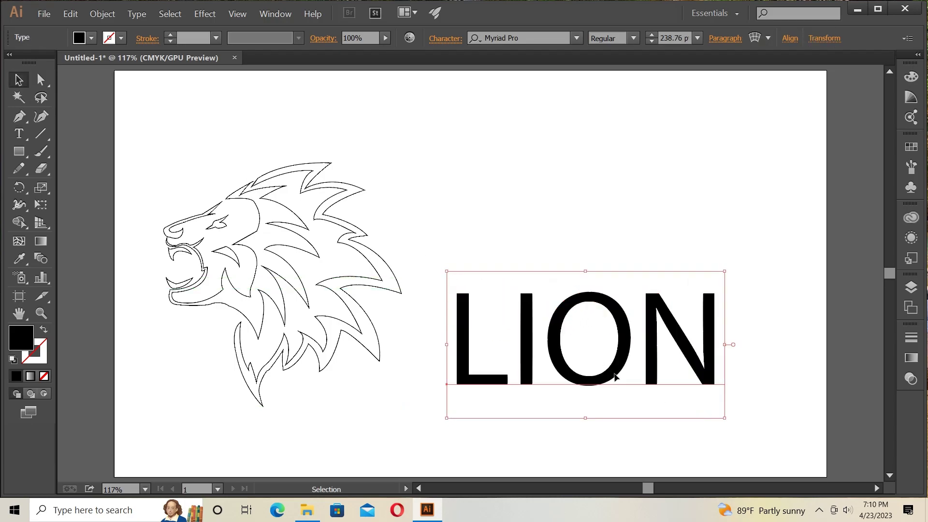
drag(613, 372, 576, 291)
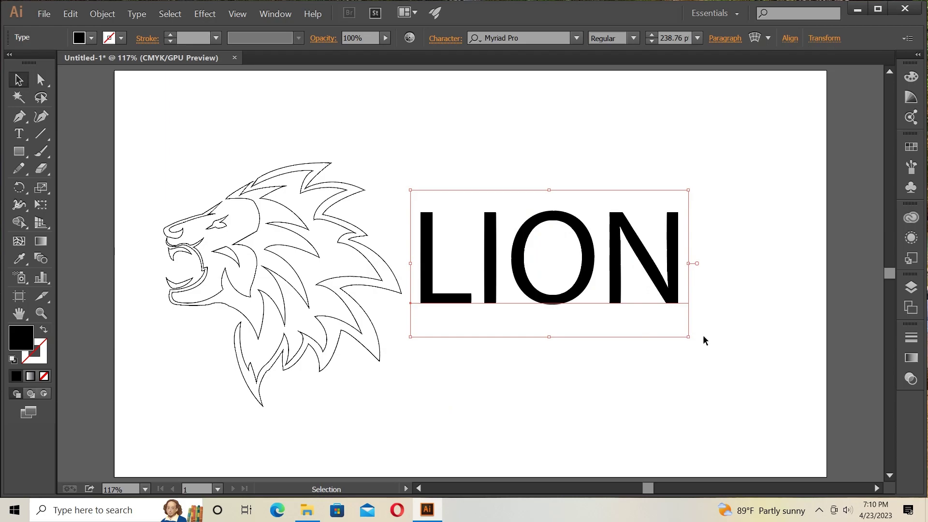
drag(689, 337, 780, 385)
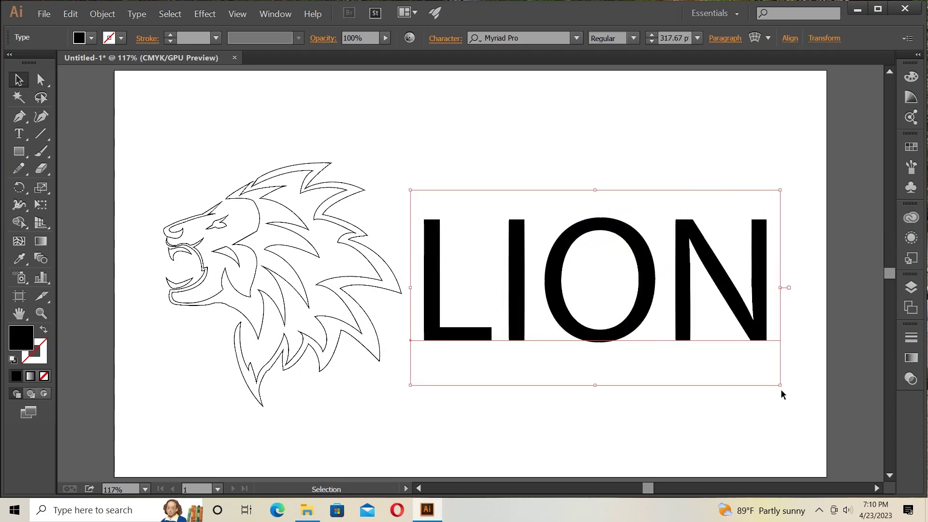
Set the LION text font to Calisto MT Bold.
click(576, 39)
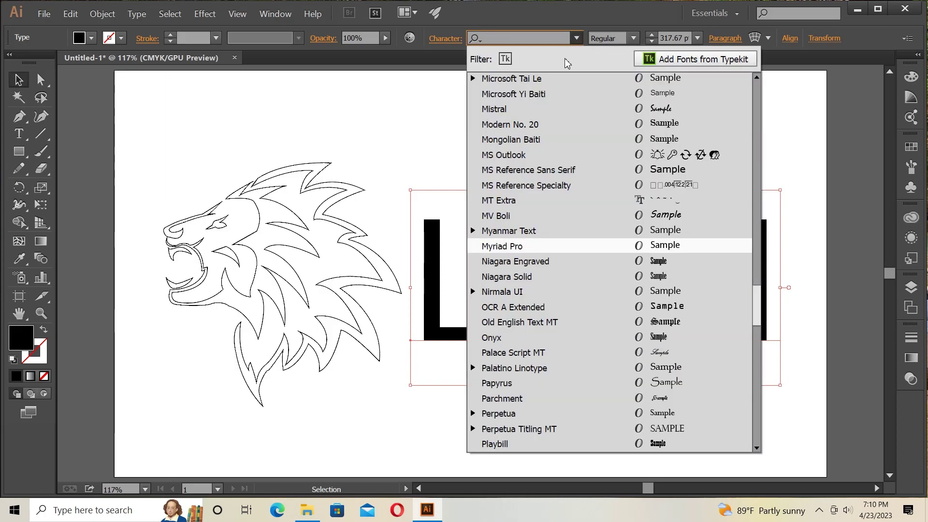
mouse_move(761, 296)
mouse_down()
mouse_move(749, 105)
mouse_move(755, 121)
mouse_up()
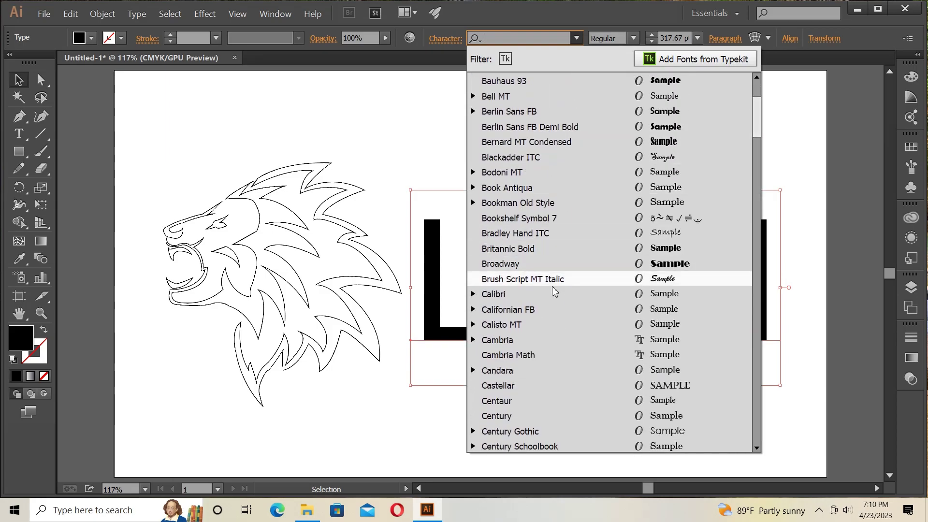
click(473, 324)
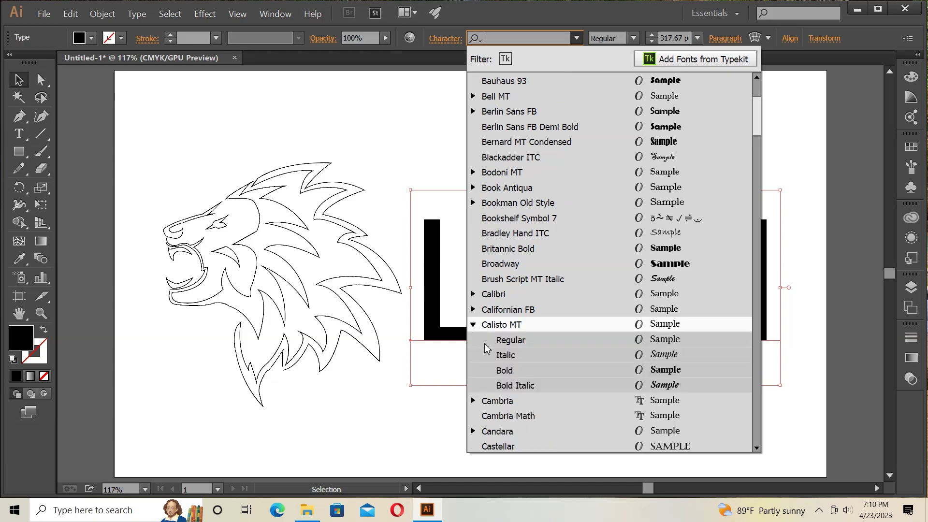
click(515, 370)
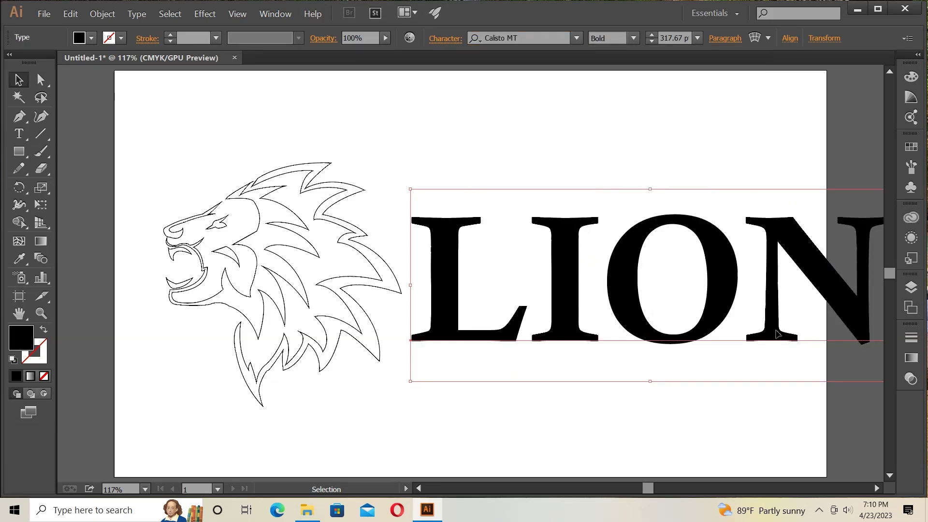
Scale LION down to about 268.99 pt and fit it beside the lion head.
drag(698, 323, 651, 314)
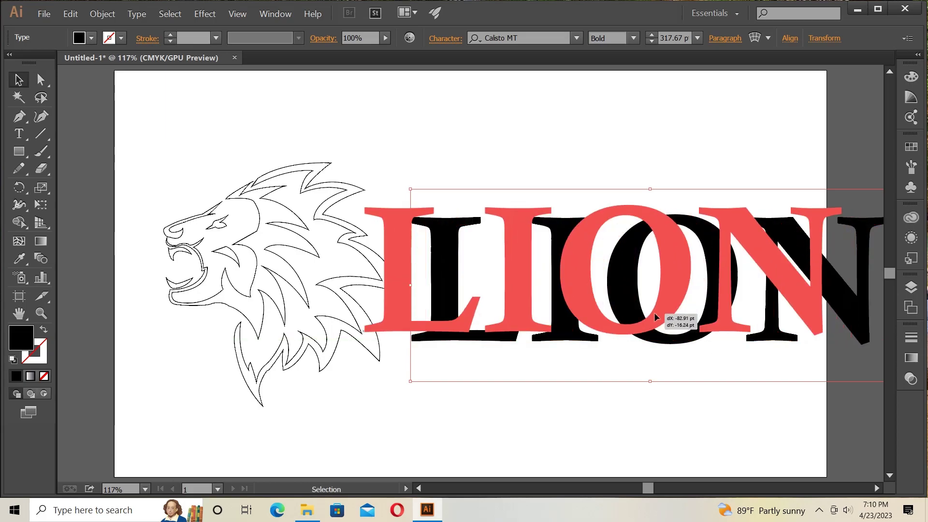
drag(842, 371, 769, 343)
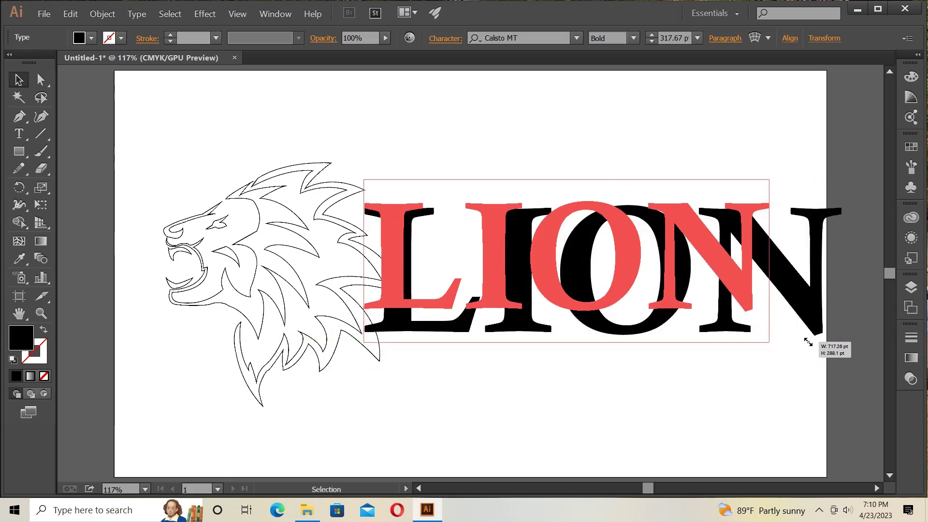
drag(727, 269, 756, 269)
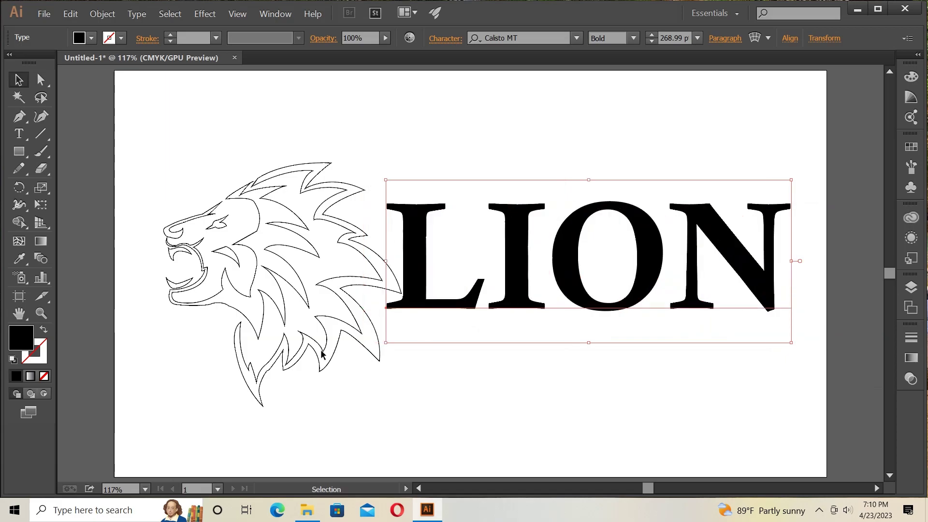
drag(197, 254, 332, 398)
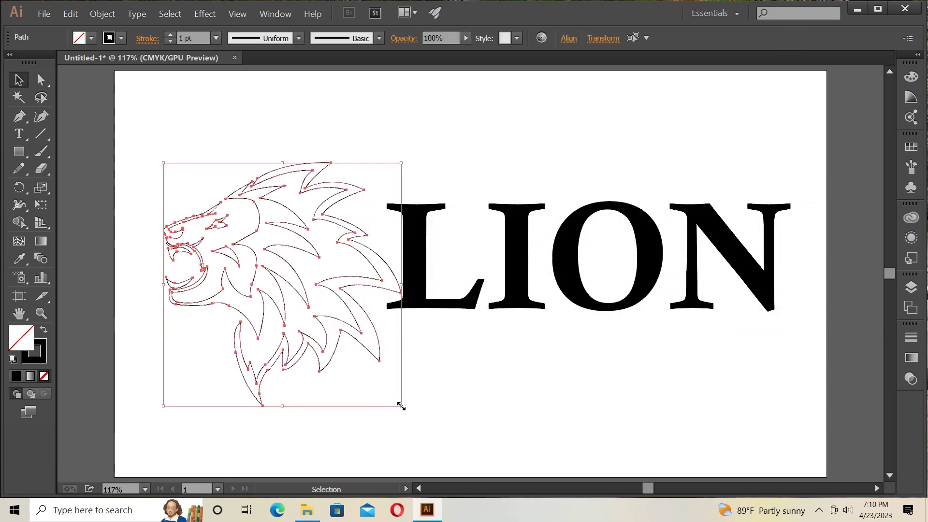
Shrink the lion head slightly, group its paths, and move the group left.
drag(400, 404, 380, 384)
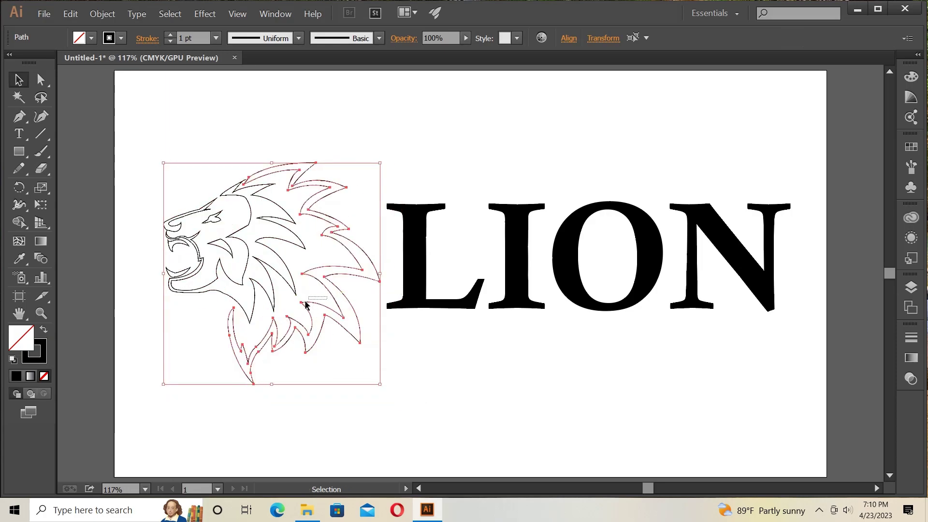
click(306, 304)
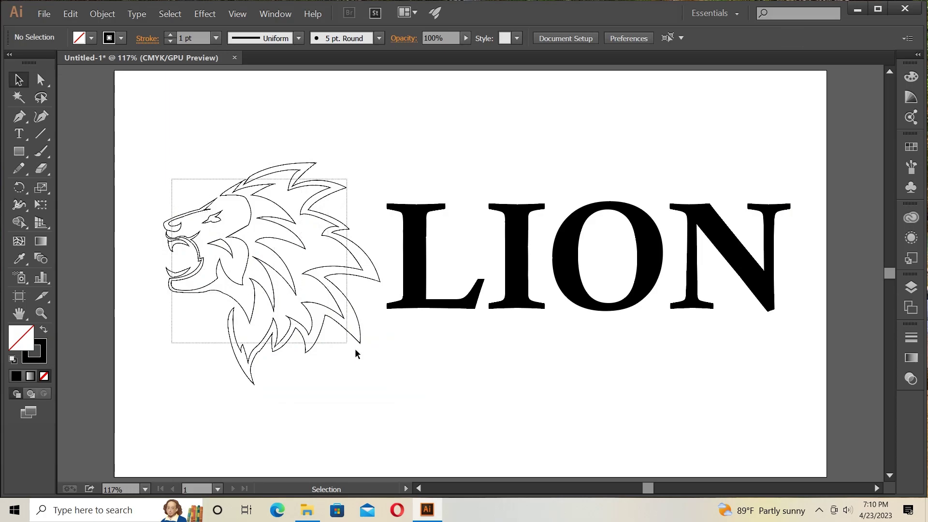
drag(172, 182, 354, 348)
right_click(295, 272)
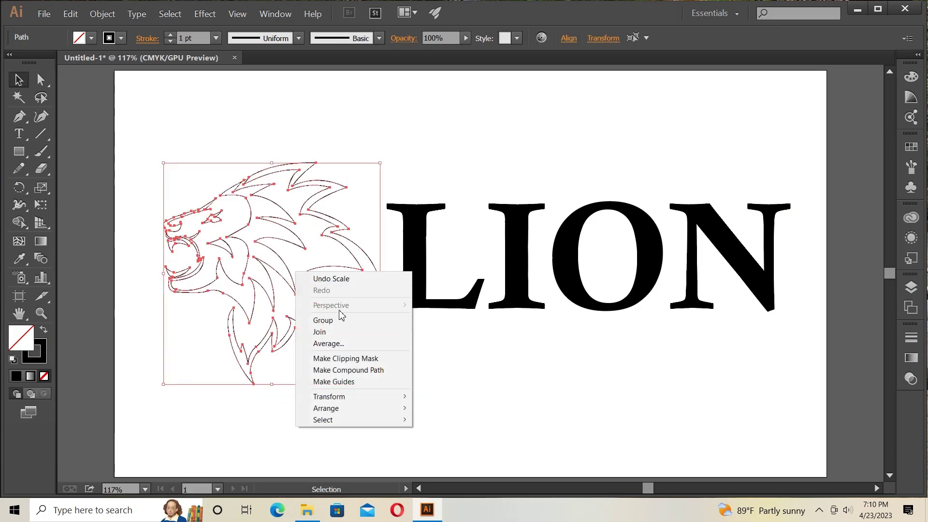
click(353, 322)
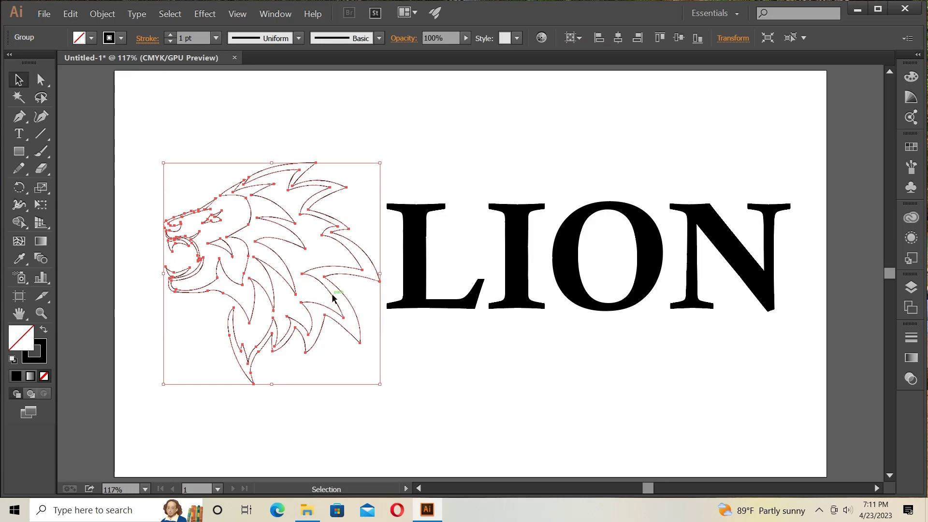
drag(331, 296, 306, 294)
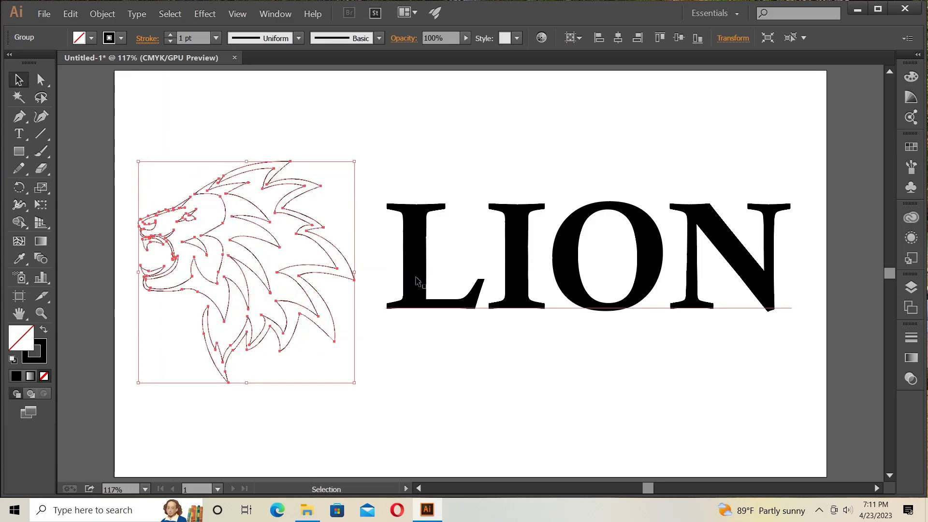
Move the LION text left and enlarge it to about 285.66 pt.
drag(416, 281, 392, 278)
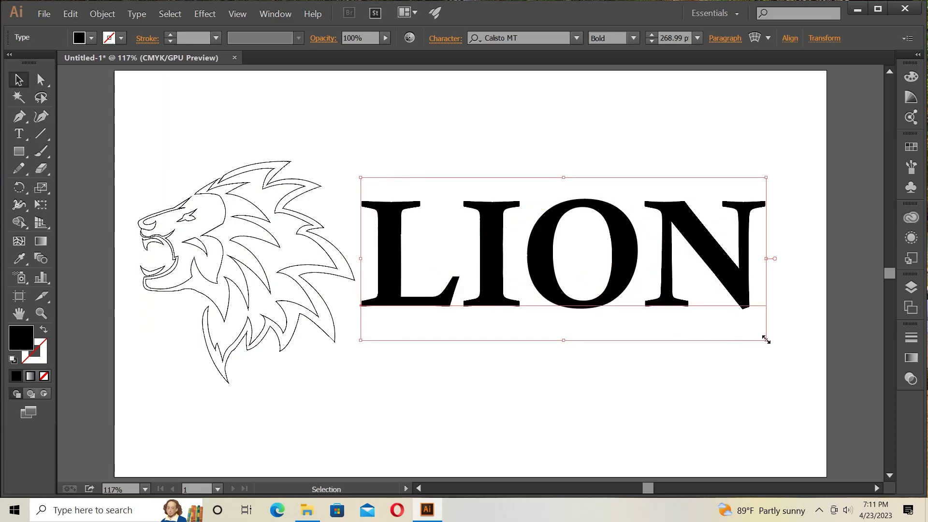
drag(766, 340, 790, 360)
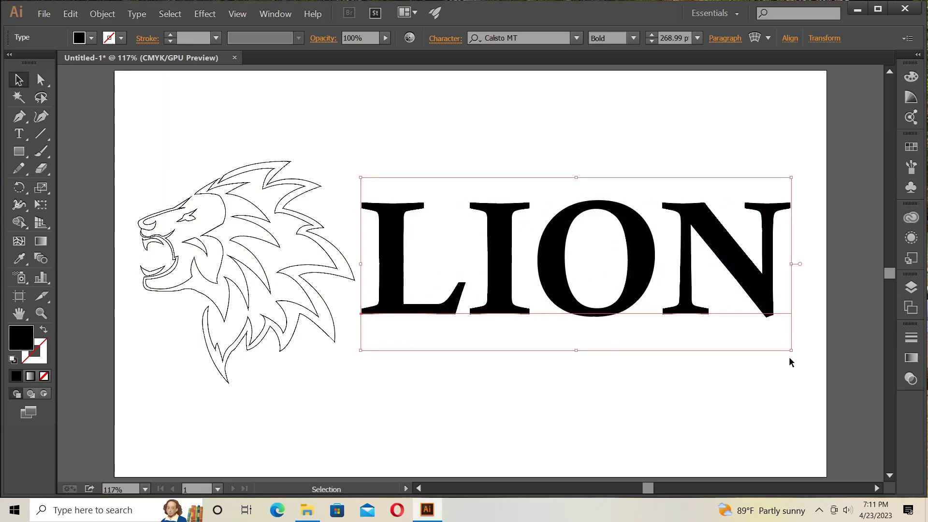
drag(395, 227, 389, 210)
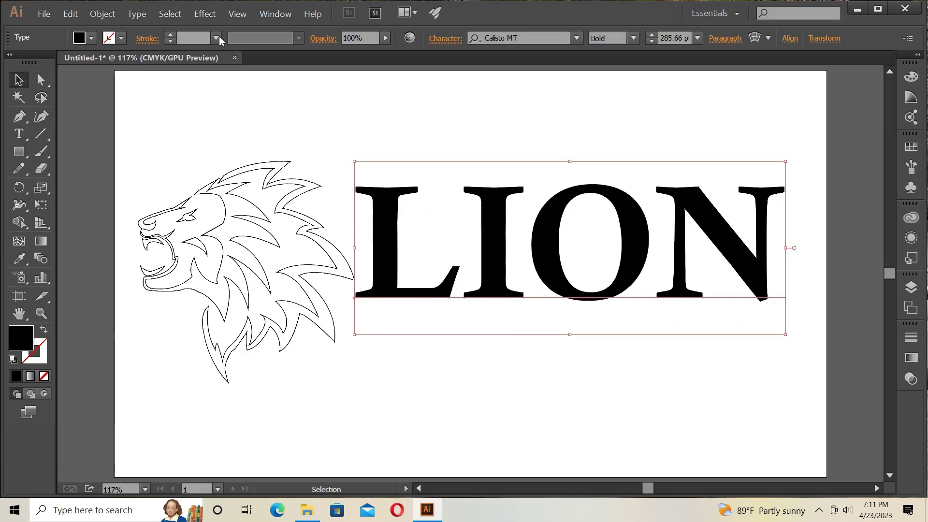
Convert LION to outlines with Type > Create Outlines, then select it with the lion.
click(138, 13)
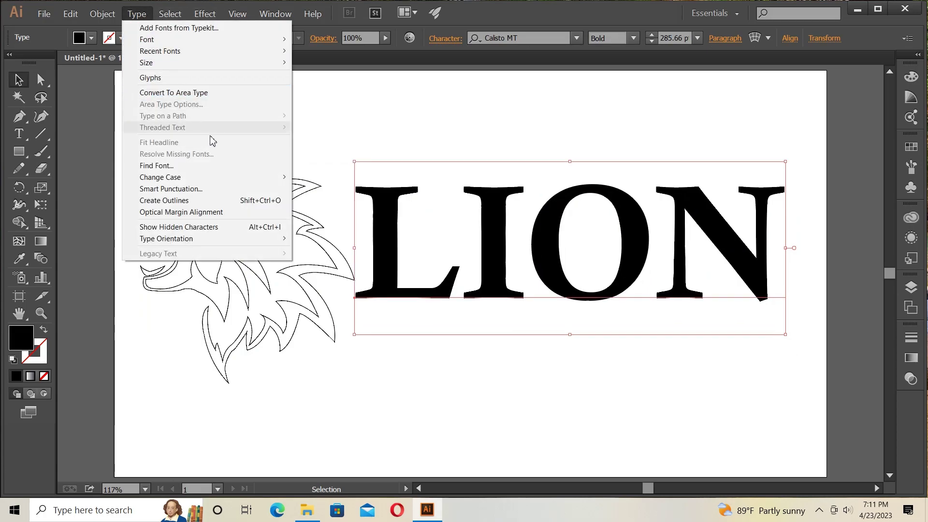
click(244, 201)
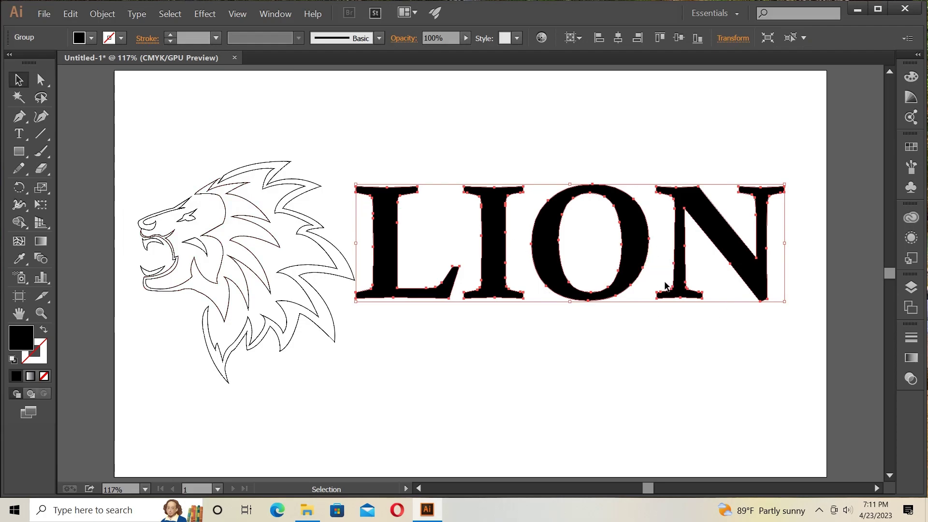
drag(147, 143, 578, 340)
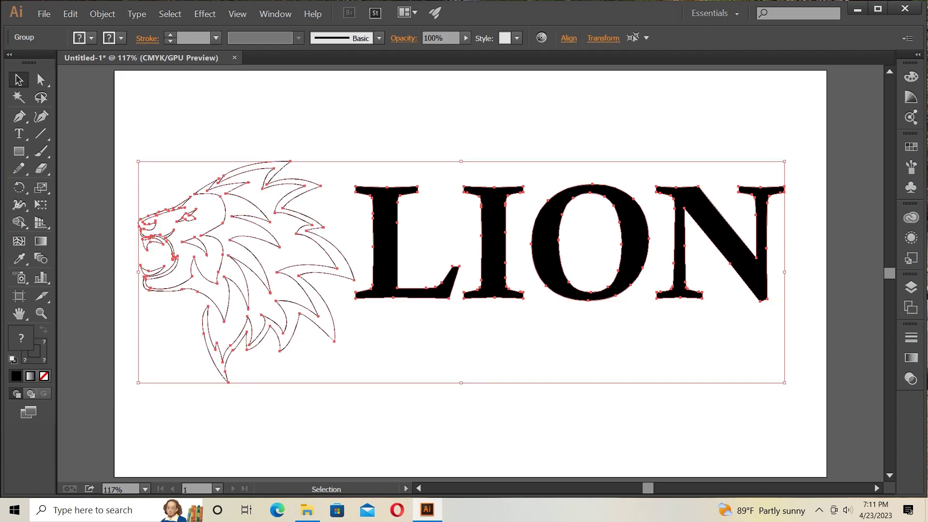
Fill the lion and LION lettering with the Orange, Yellow linear gradient preset.
click(912, 358)
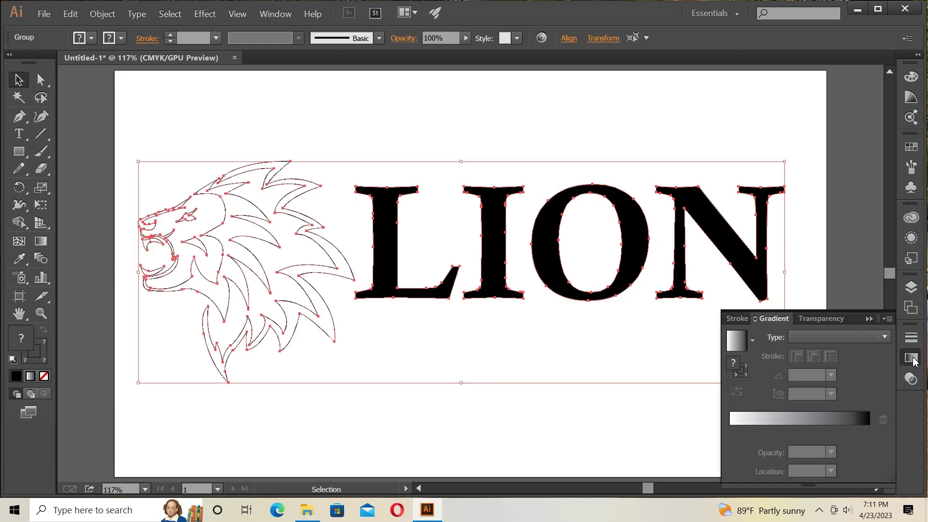
click(759, 424)
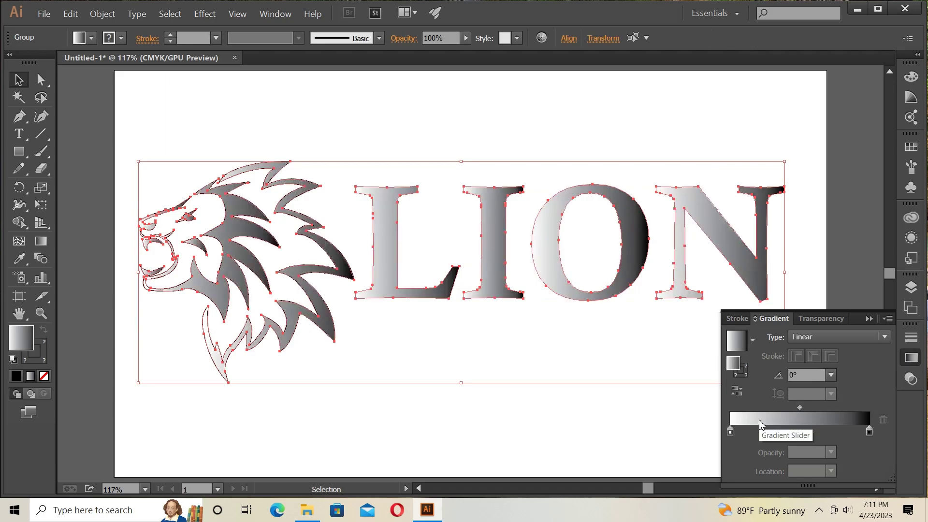
click(751, 341)
click(674, 392)
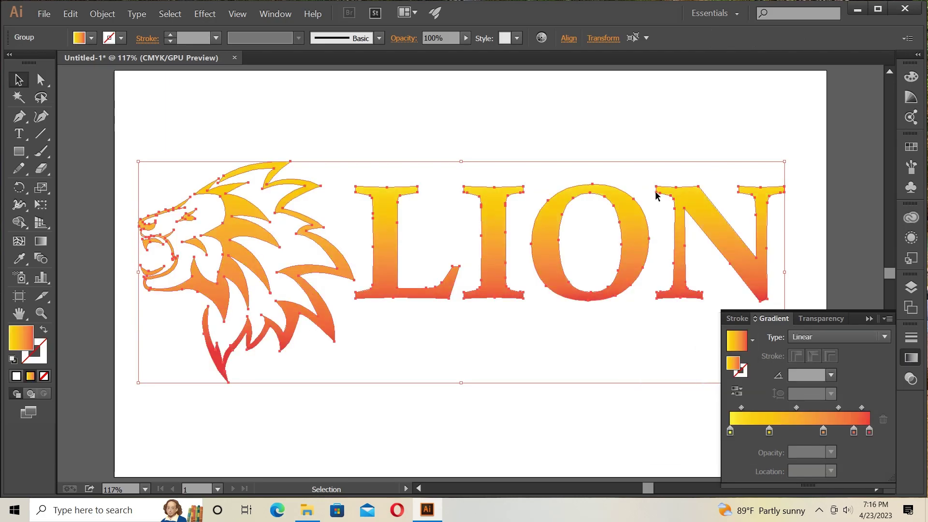
click(638, 130)
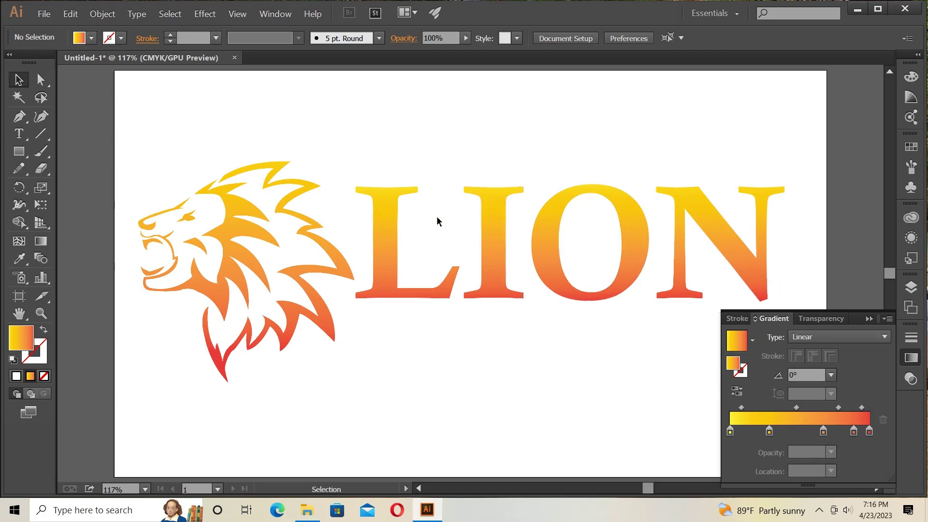
Reselect the lion and LION artwork and make the last gradient stop brown.
drag(236, 136, 614, 306)
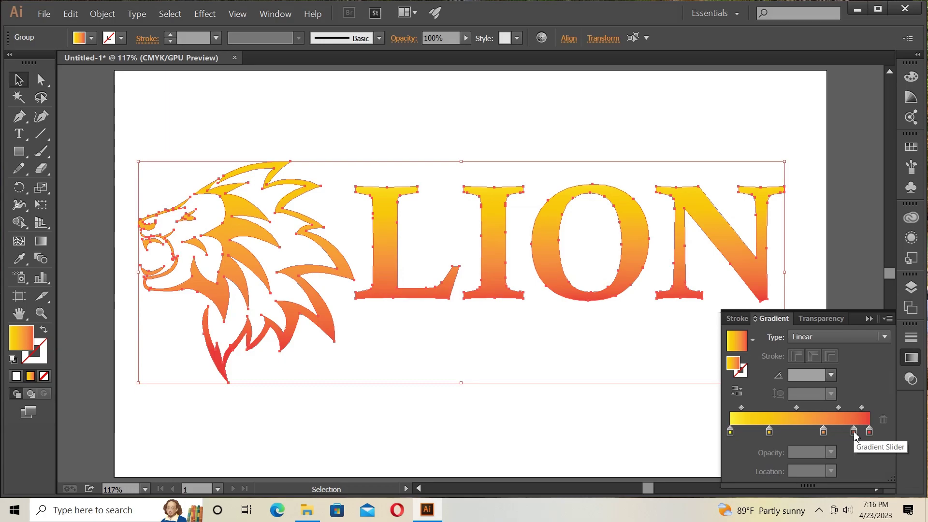
double_click(869, 431)
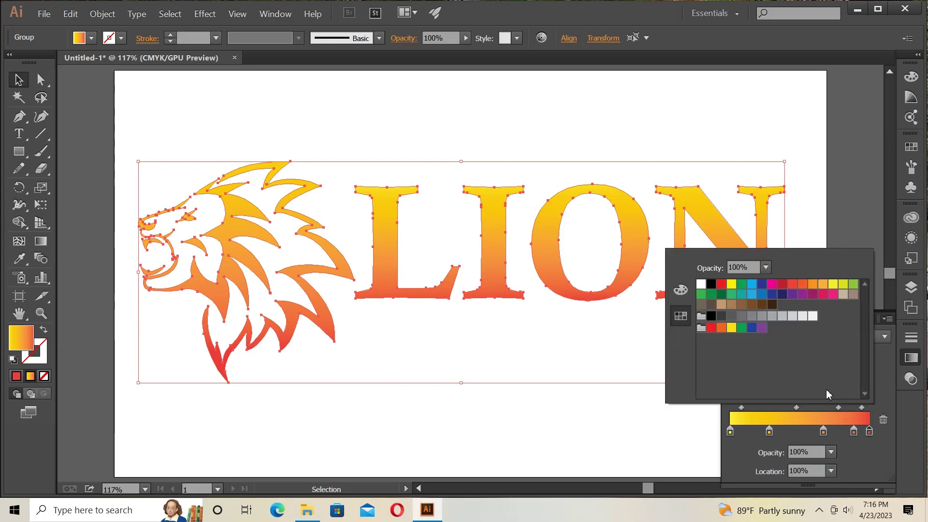
click(731, 305)
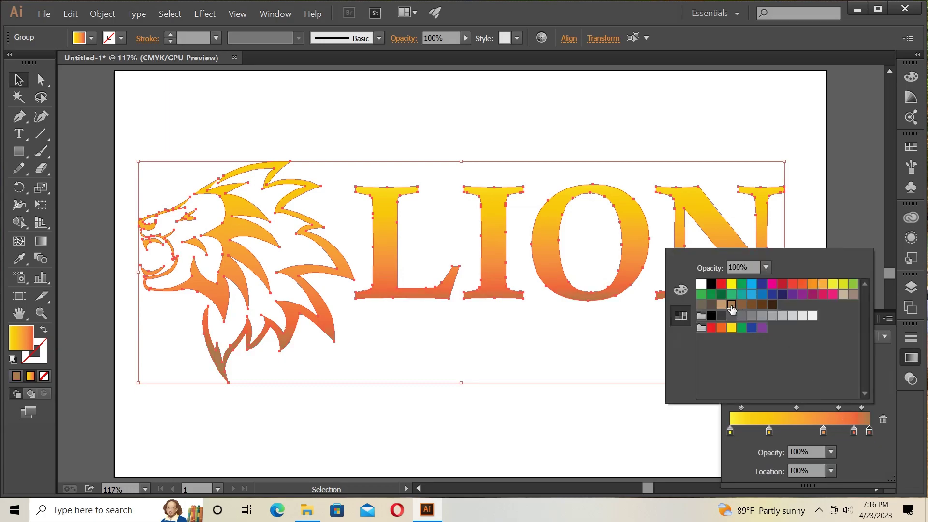
click(865, 227)
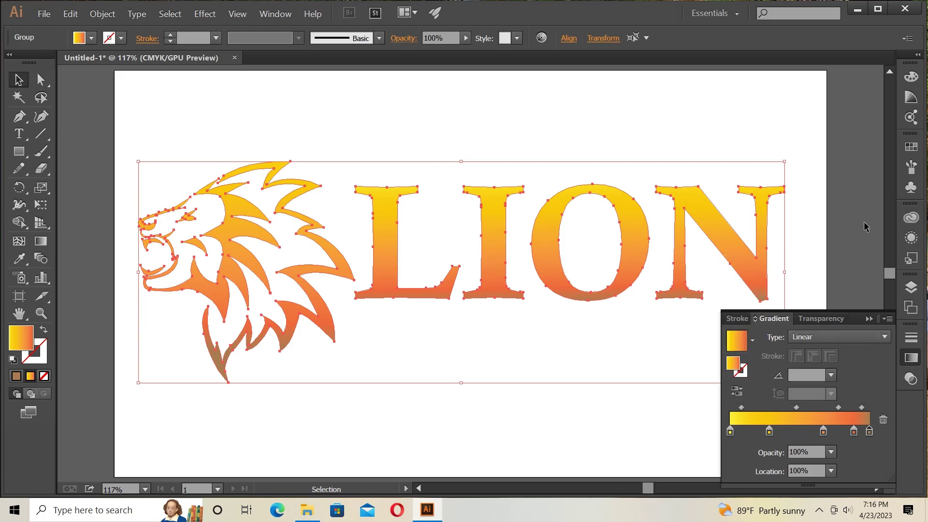
Set the fourth gradient stop to light orange and the third to yellow.
double_click(853, 431)
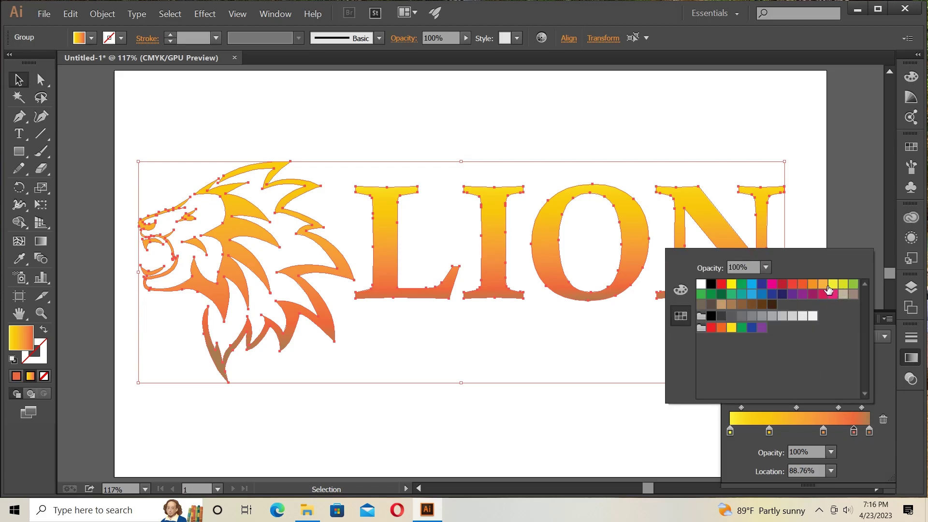
click(822, 289)
click(839, 210)
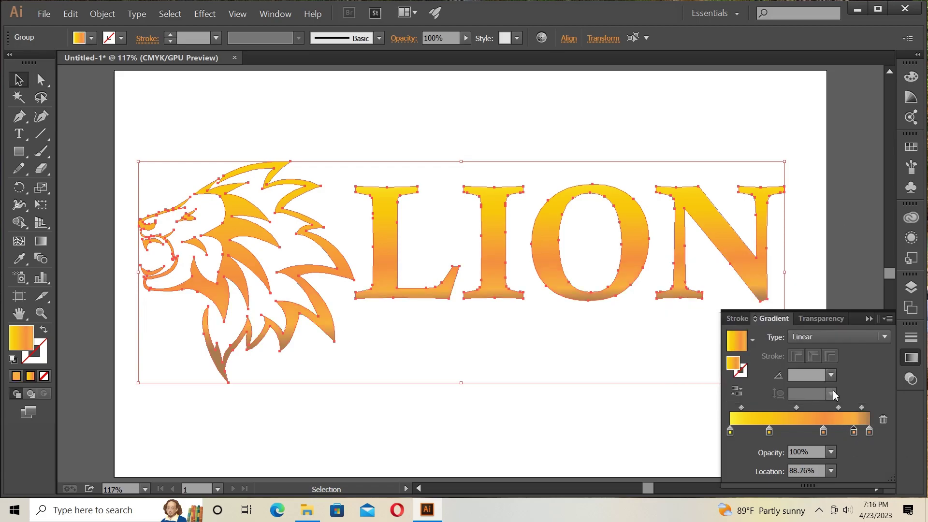
double_click(823, 431)
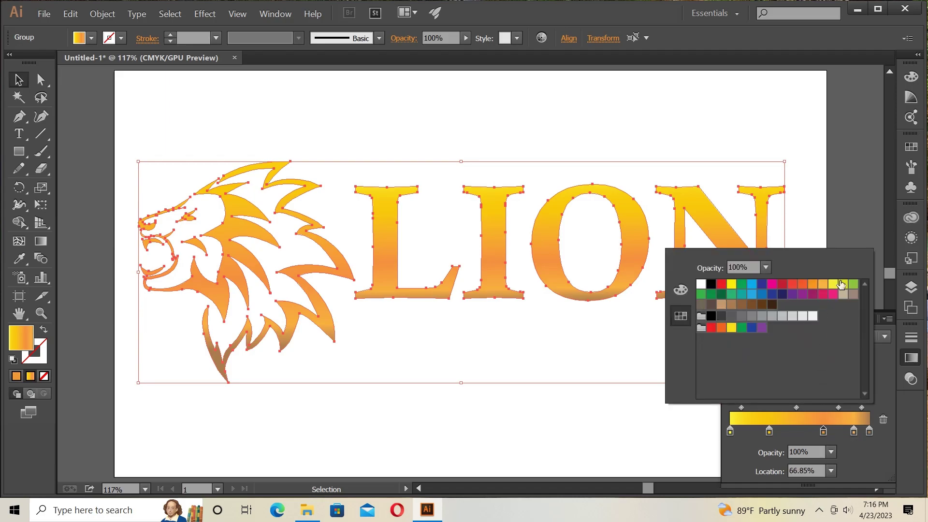
click(832, 284)
click(846, 217)
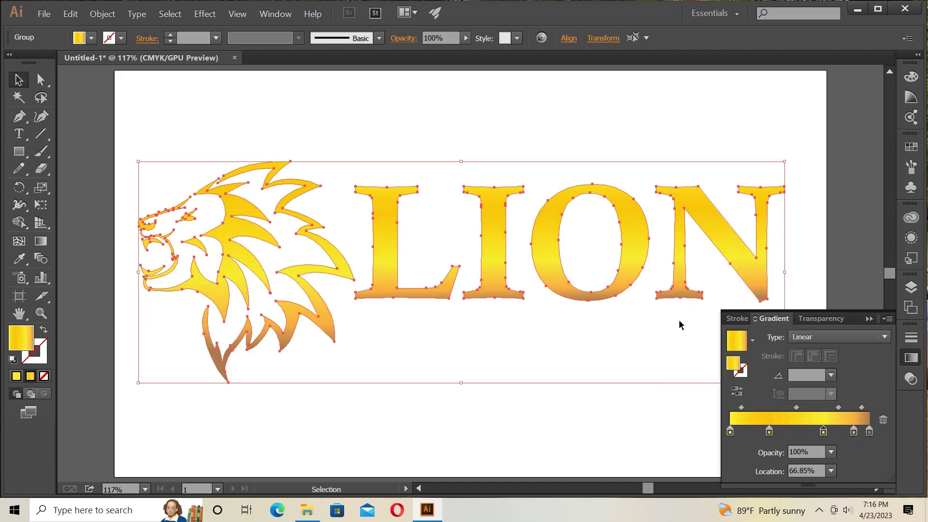
Run the gradient vertically at -88.9°, ending below the letters, with stops slid left to about 55%.
click(40, 241)
drag(437, 136, 431, 314)
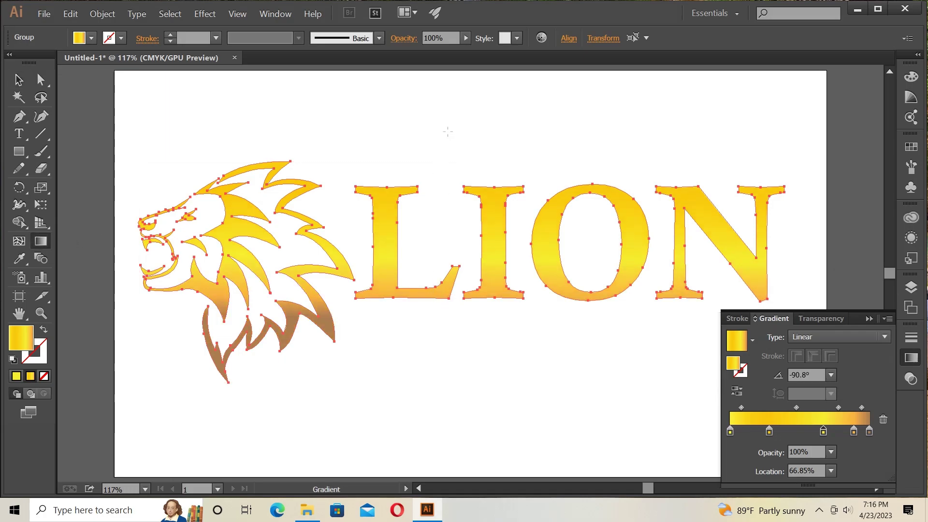
drag(448, 131, 446, 357)
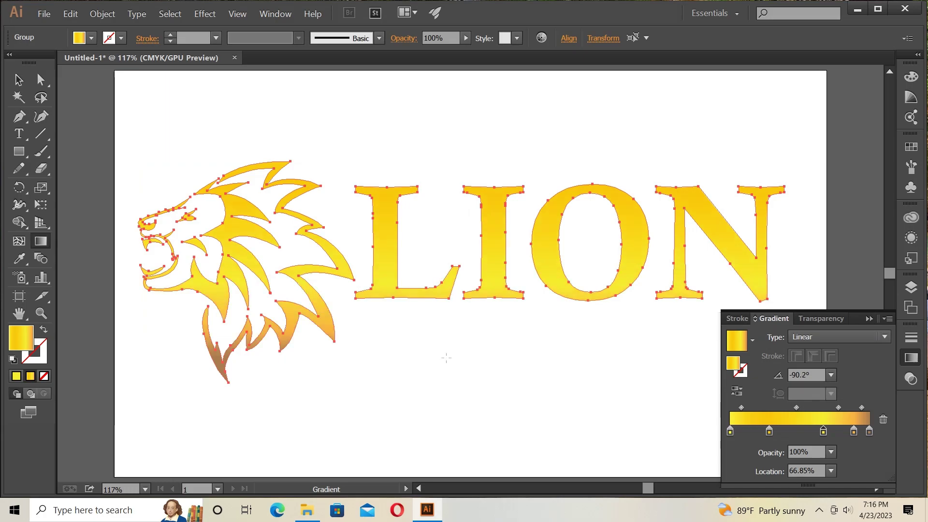
drag(456, 145, 464, 315)
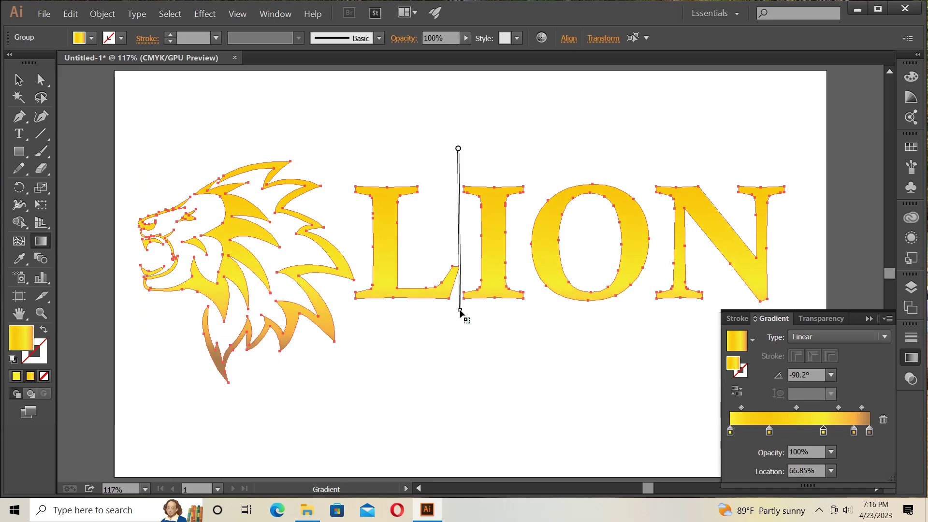
drag(456, 175, 455, 317)
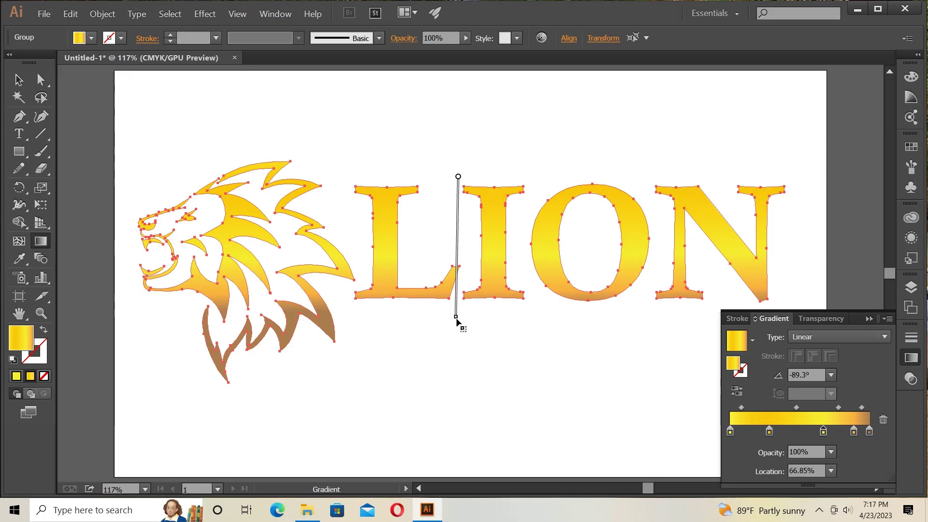
drag(461, 175, 464, 298)
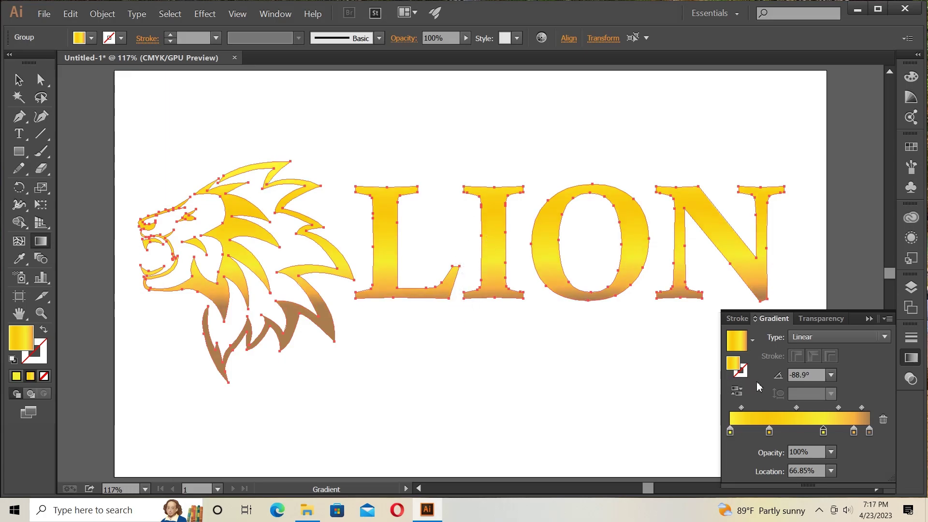
drag(823, 431, 851, 430)
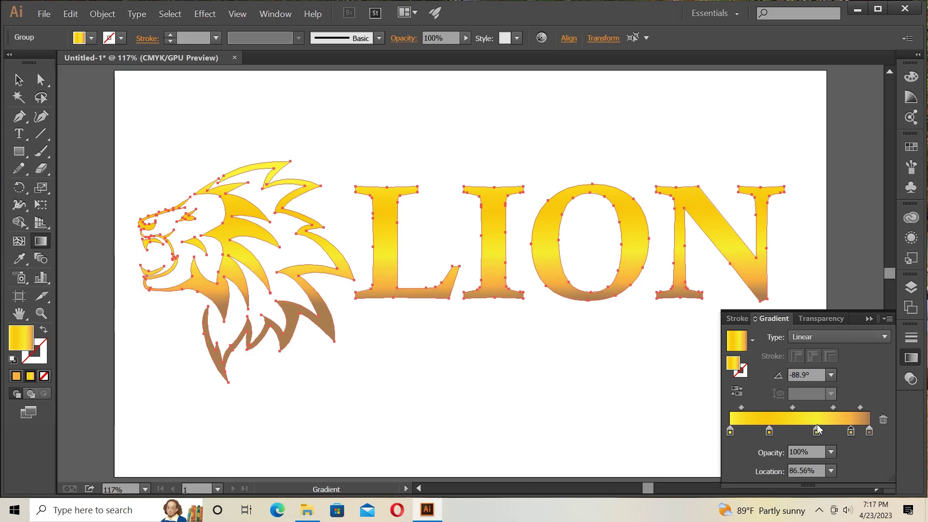
drag(815, 432, 805, 429)
Give only the lion head a top-to-bottom gradient at -93.6°.
click(18, 79)
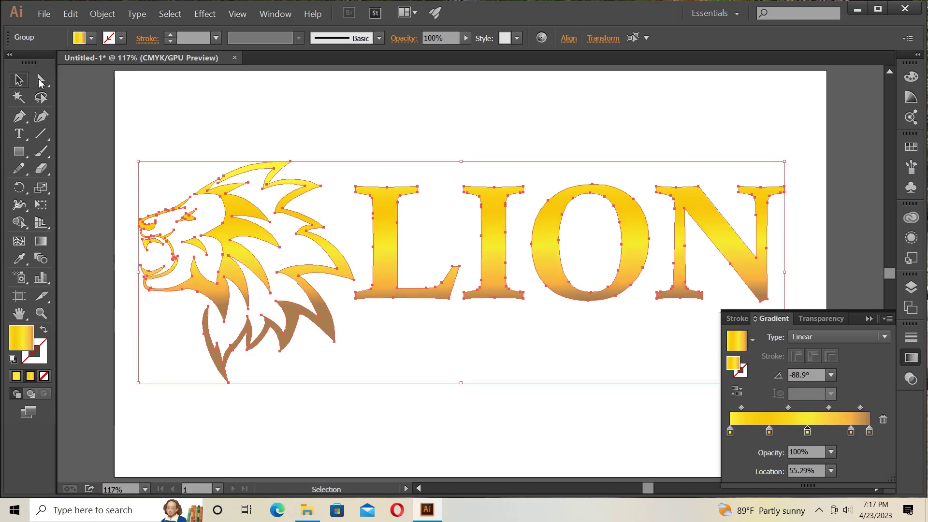
click(195, 121)
click(248, 225)
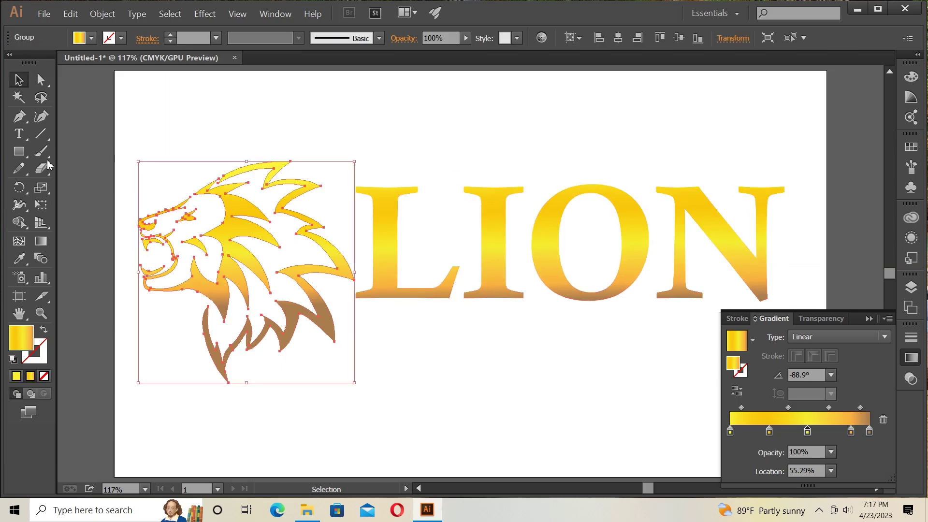
click(41, 241)
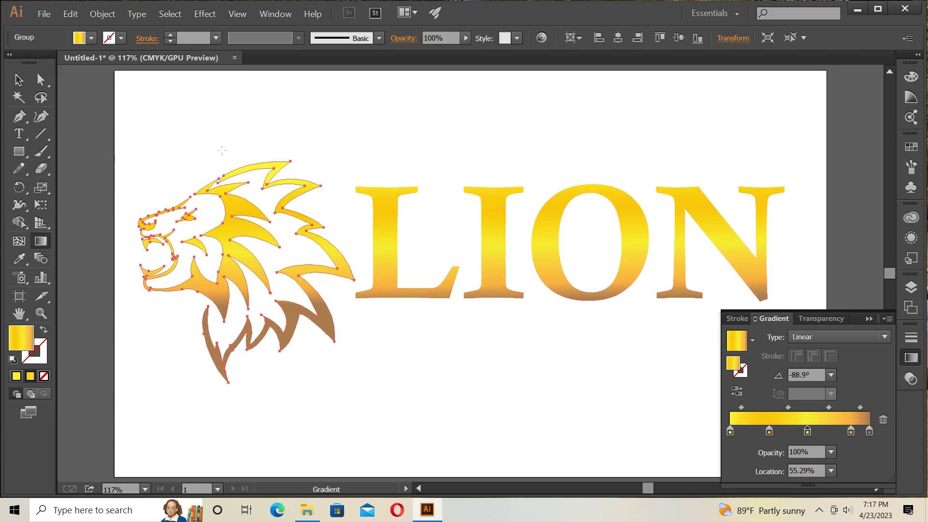
drag(252, 135, 238, 356)
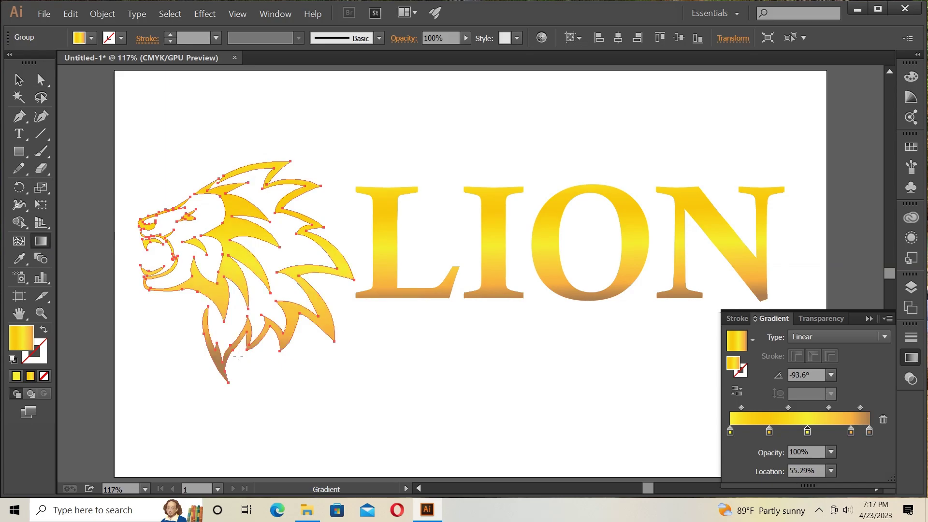
Deselect, then select just the LION text group.
click(19, 80)
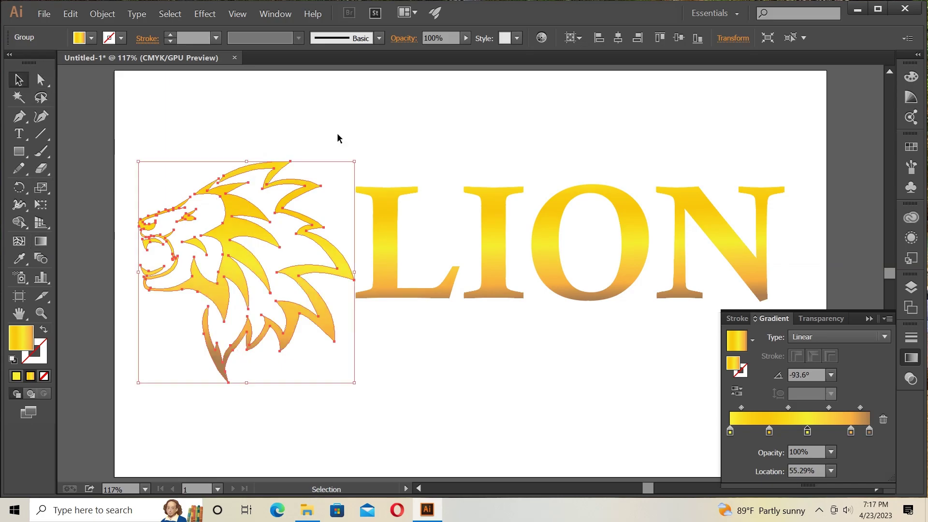
click(497, 110)
drag(191, 131, 644, 318)
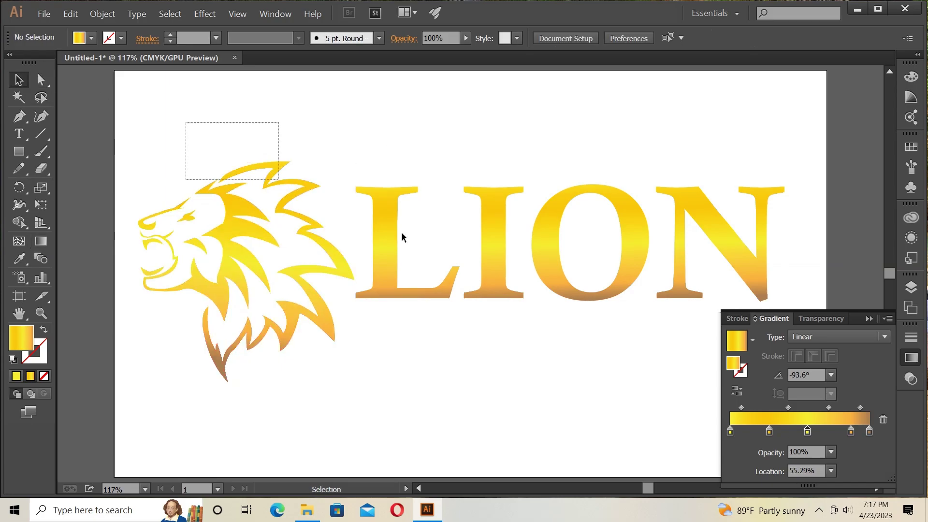
click(356, 209)
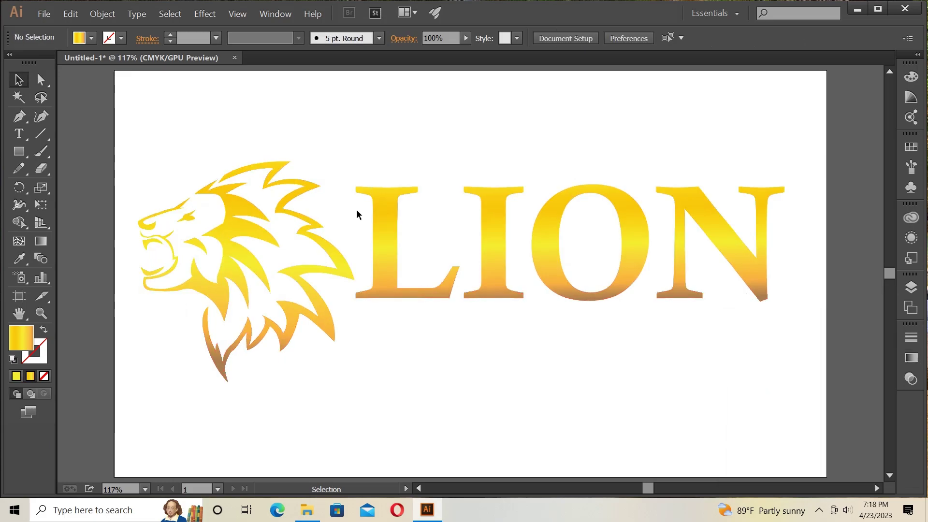
click(375, 211)
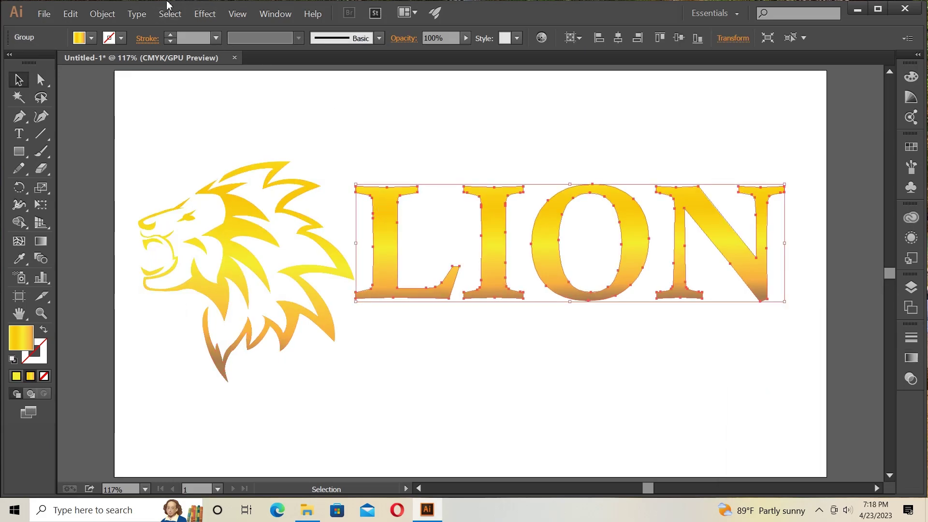
Add a 2 pt offset path around the LION letters.
click(101, 13)
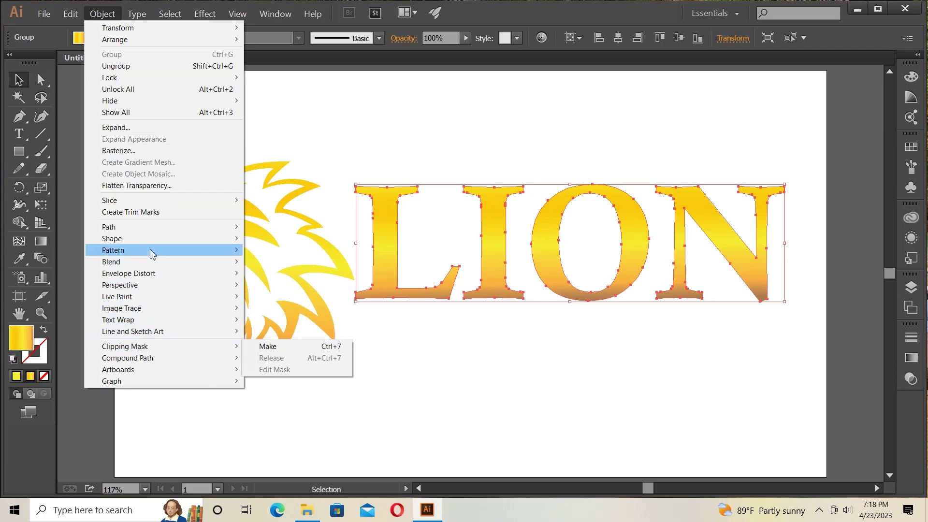
mouse_move(108, 227)
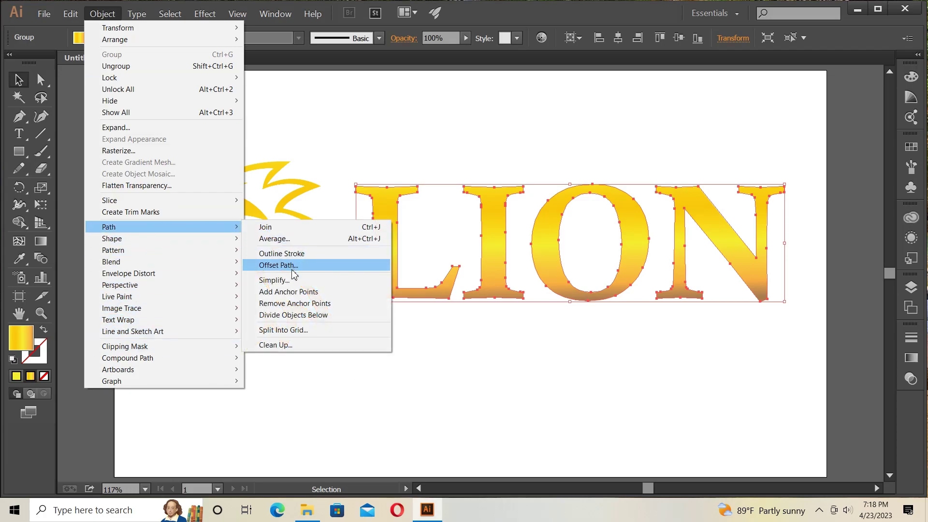
click(296, 269)
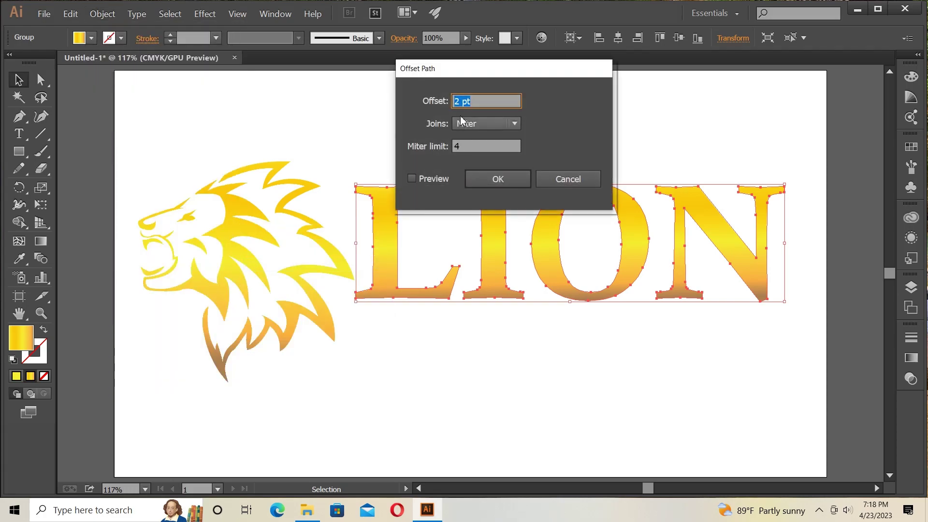
double_click(456, 101)
text(3)
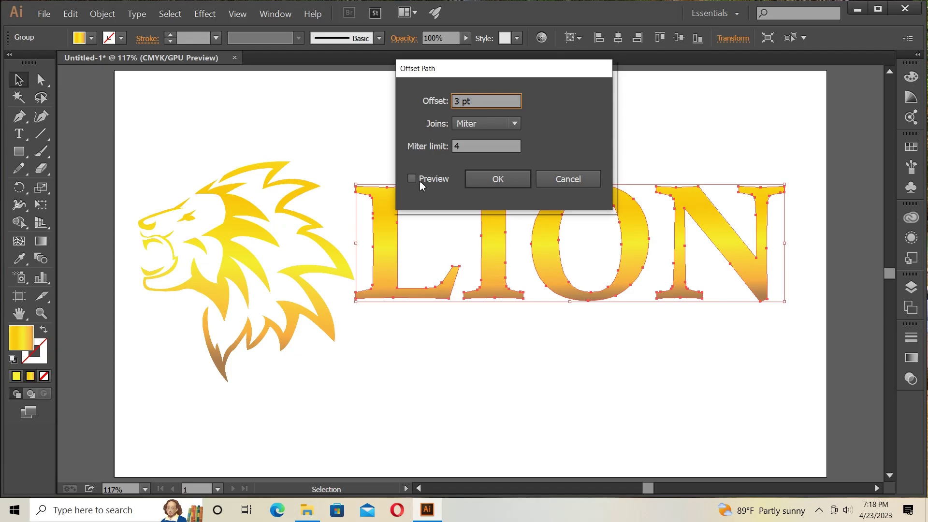
click(411, 179)
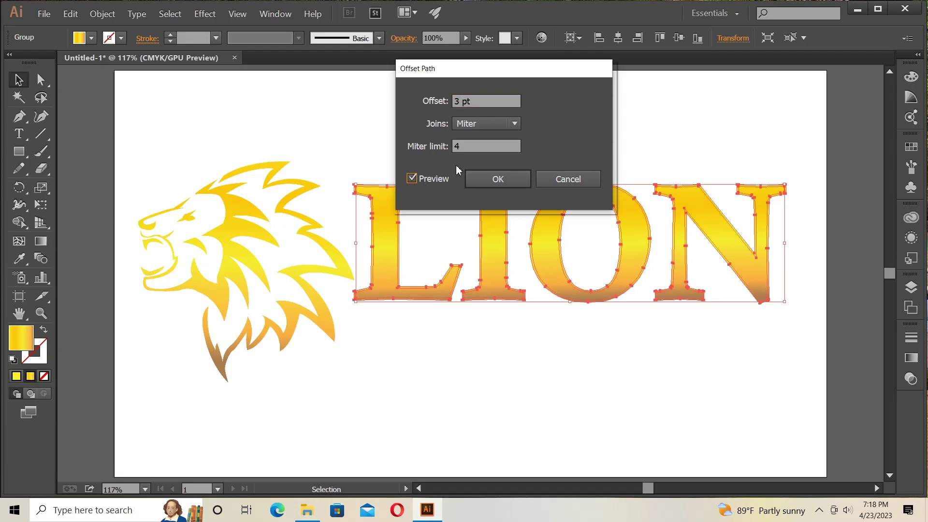
drag(459, 99, 452, 99)
text(2)
click(493, 181)
Reverse the gradient on the new LION outline and deselect it.
click(910, 357)
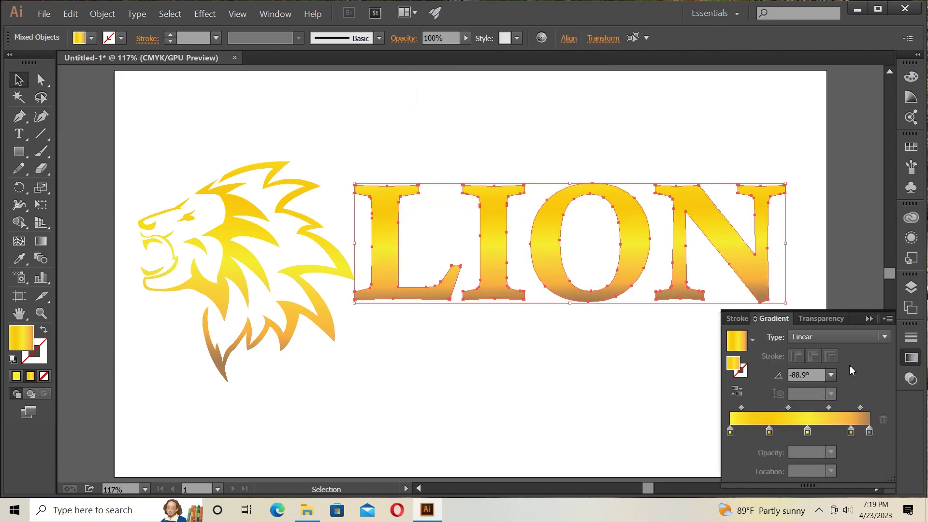
click(737, 392)
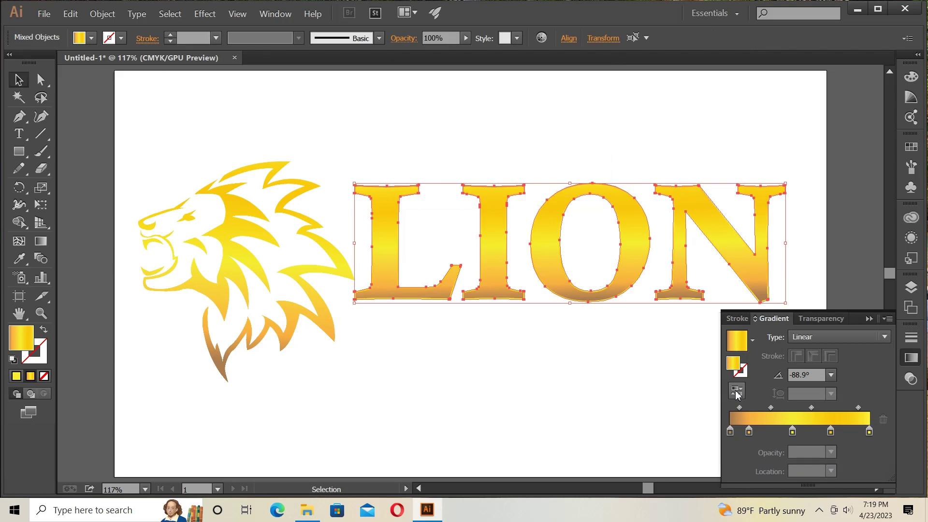
click(810, 283)
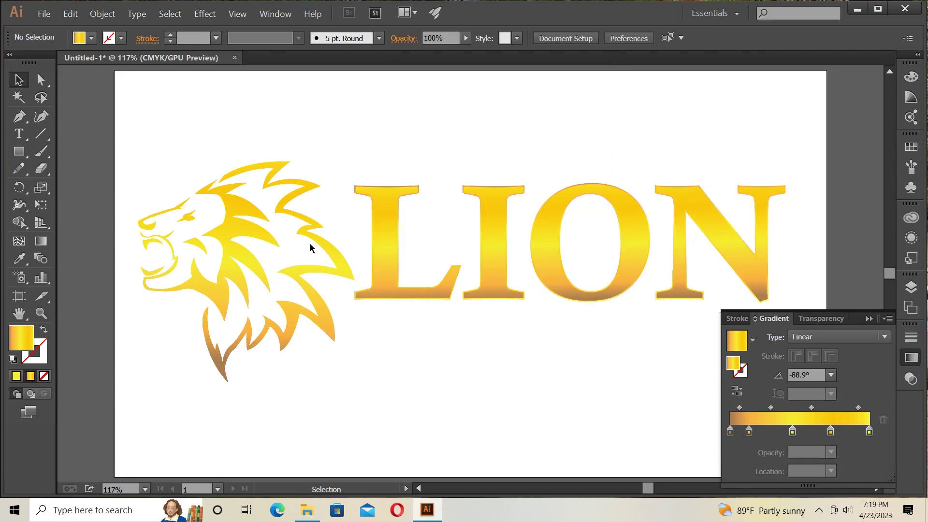
Add a 1 pt offset path to the lion head, reverse its gradient, and deselect.
drag(177, 170, 239, 268)
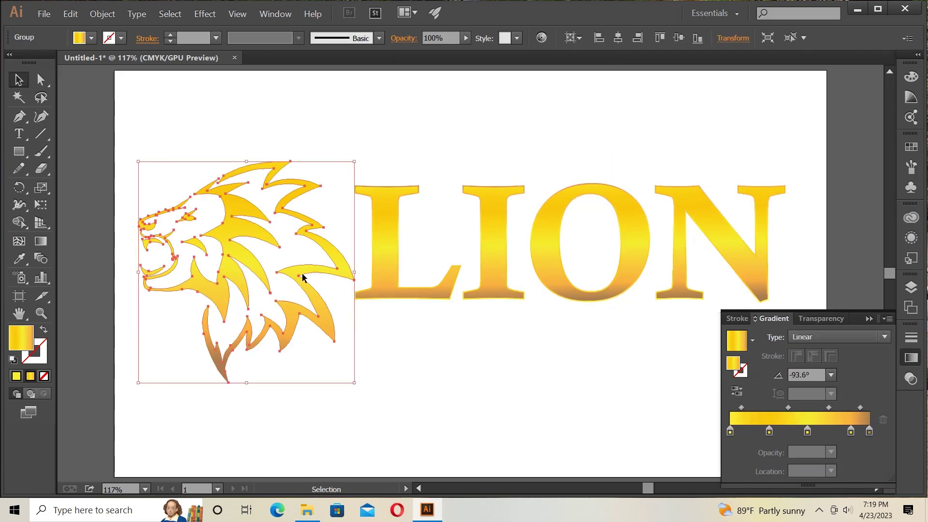
click(102, 14)
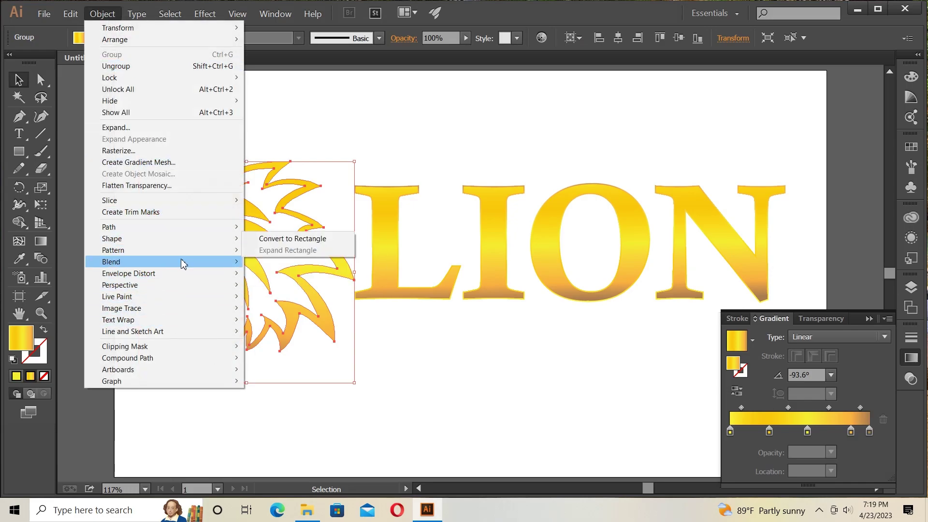
mouse_move(108, 227)
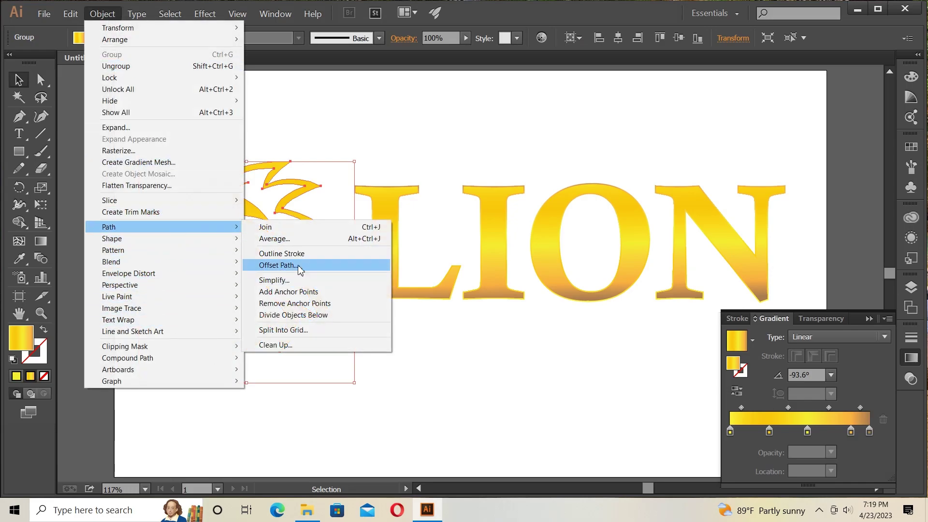
click(299, 265)
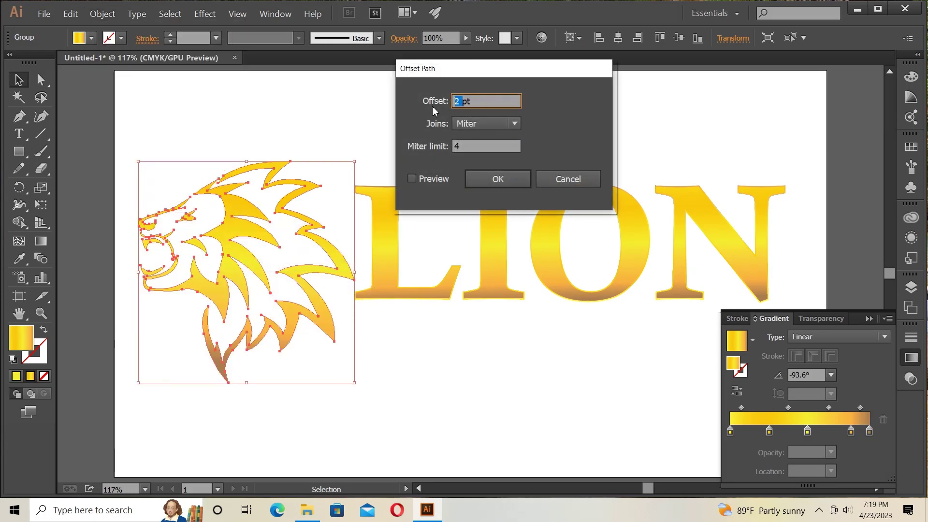
text(1)
click(419, 179)
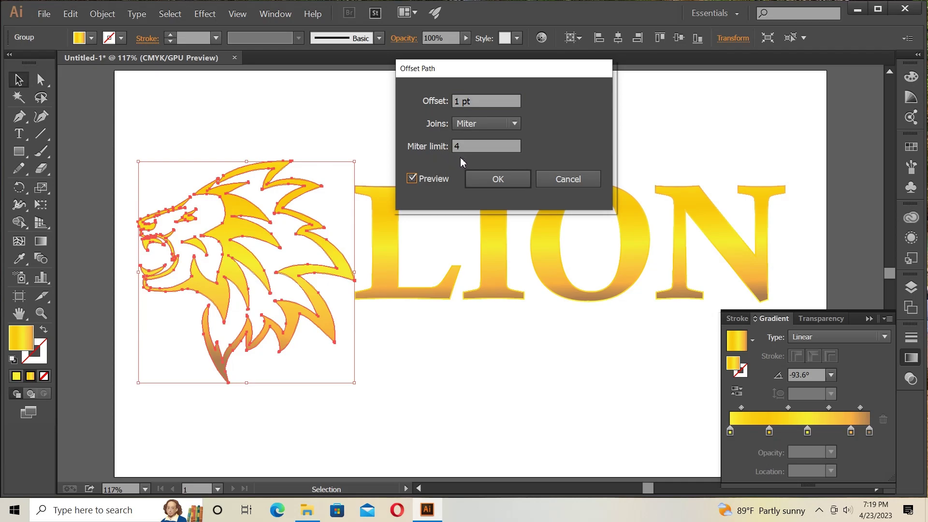
click(479, 178)
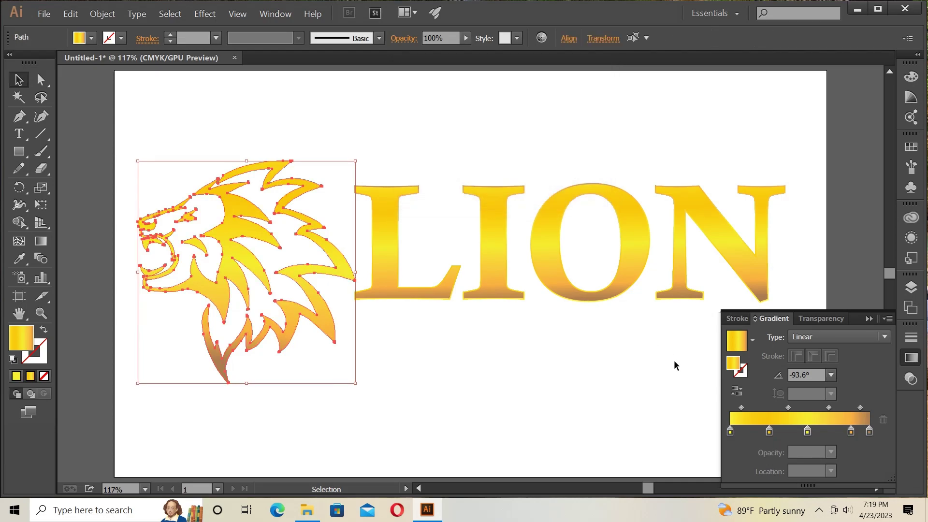
click(737, 390)
click(441, 108)
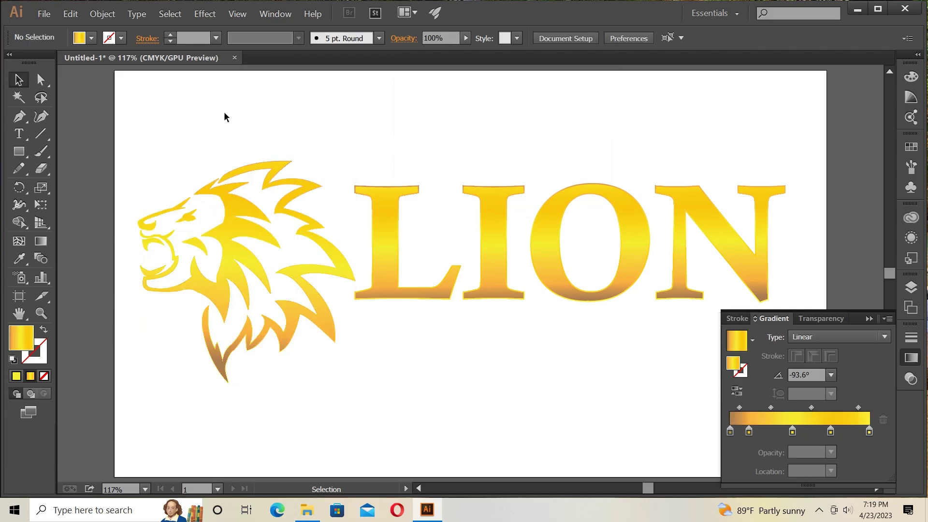
In Document Setup, set grid colour to black and enable Simulate Colored Paper.
click(868, 319)
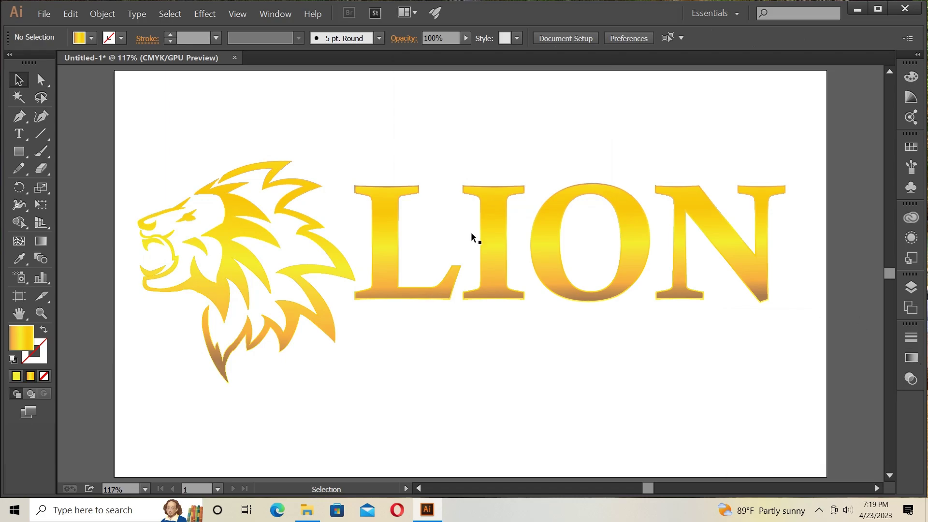
click(43, 13)
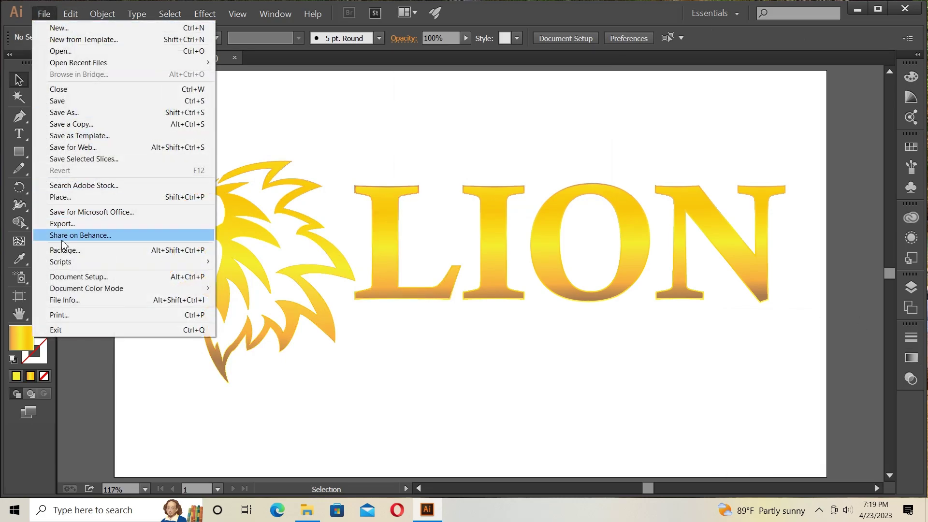
click(78, 277)
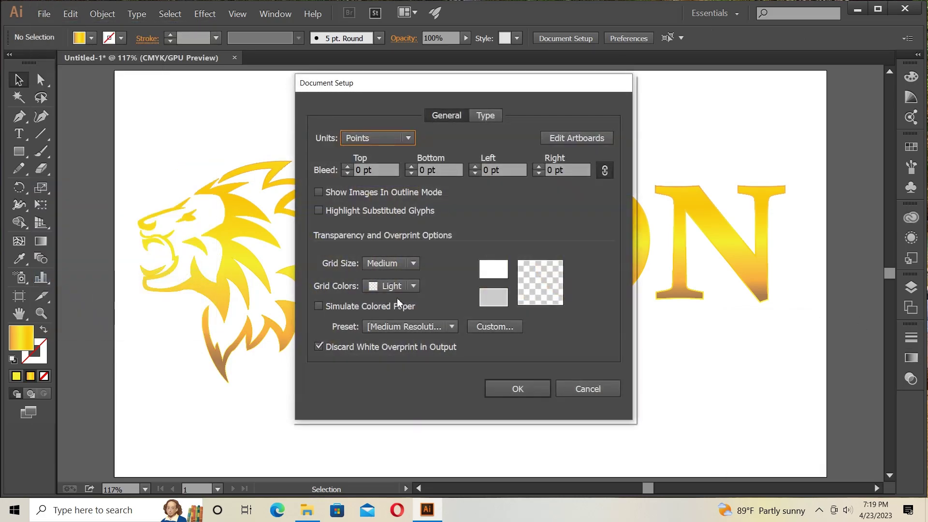
click(494, 269)
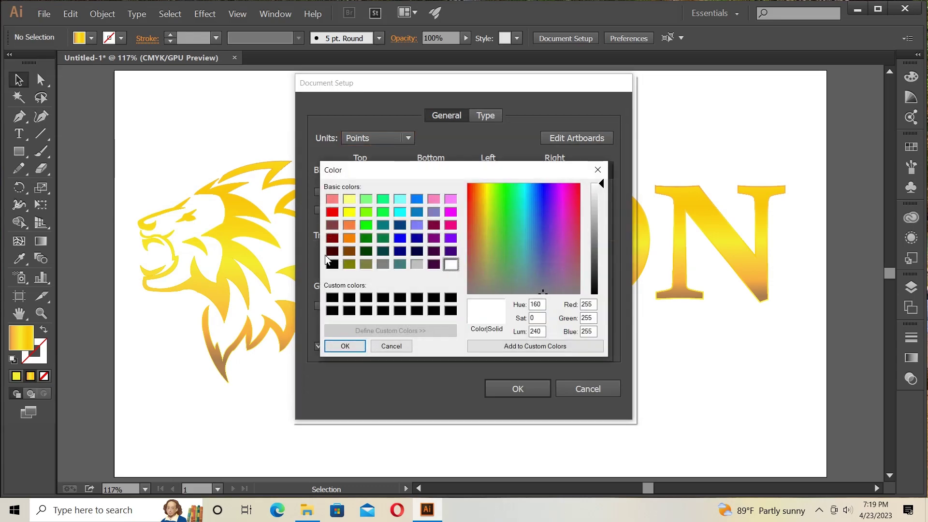
click(332, 264)
click(345, 345)
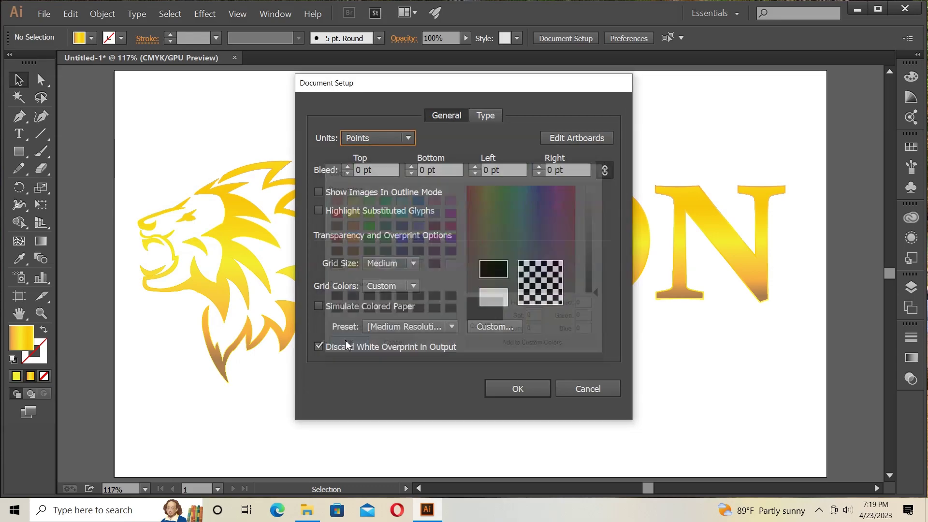
click(318, 306)
click(497, 389)
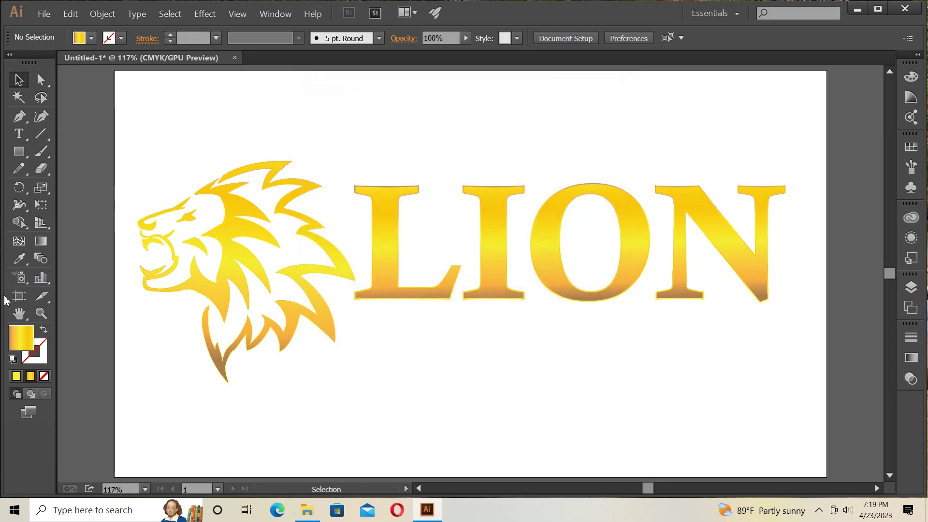
click(27, 292)
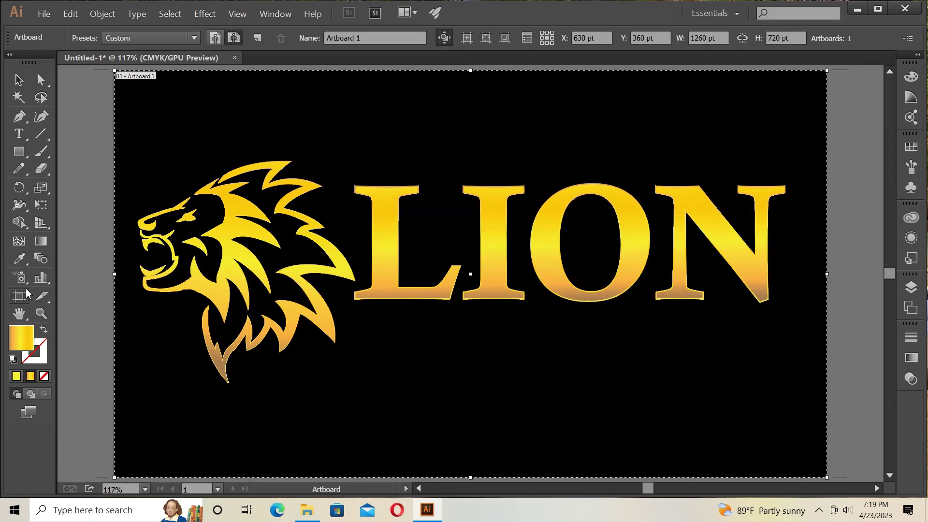
click(19, 80)
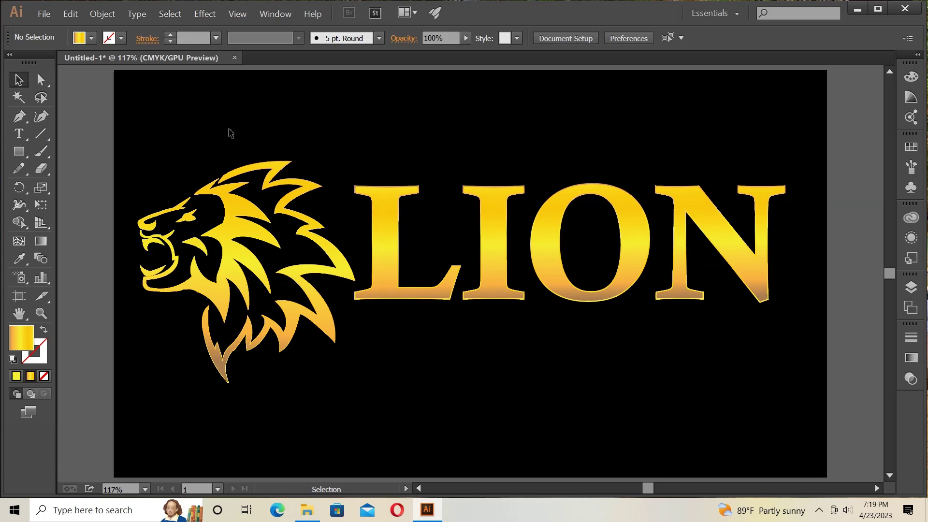
Group the lion head with LION and centre the logo horizontally and vertically.
drag(210, 137, 733, 356)
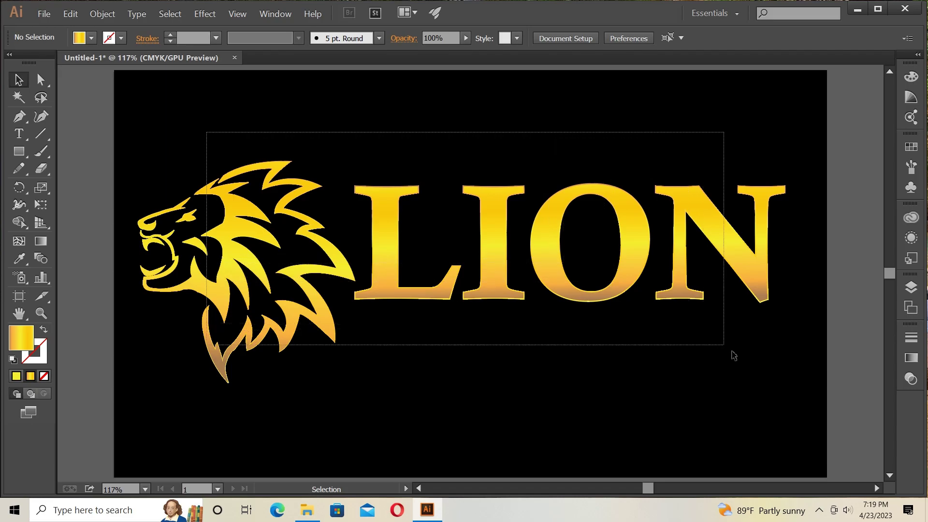
right_click(480, 195)
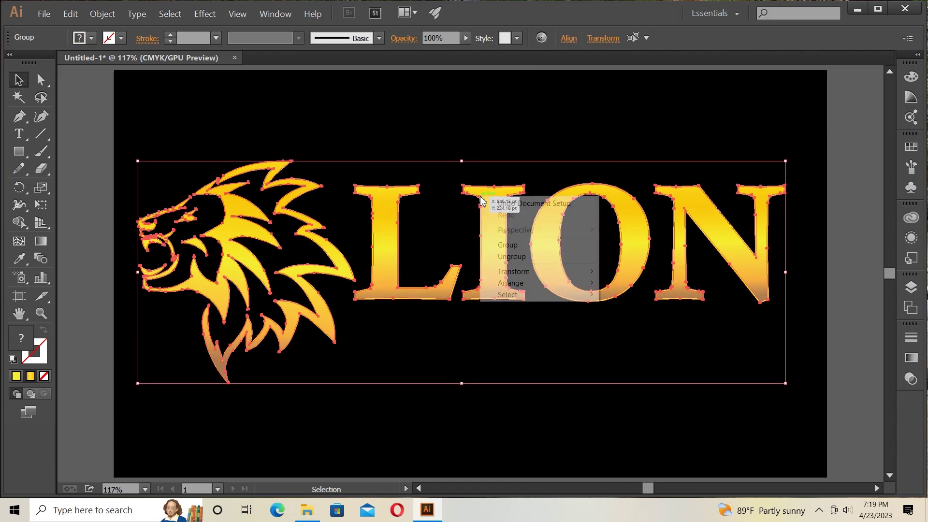
click(532, 245)
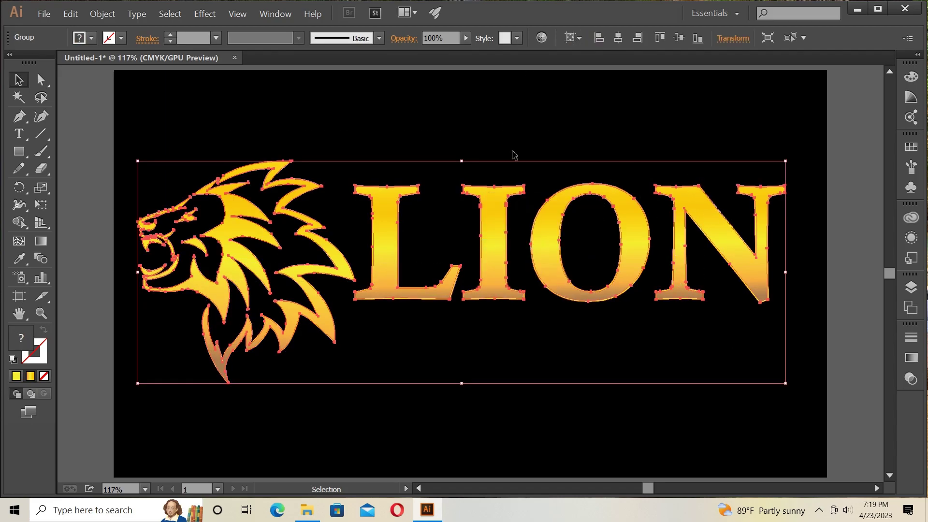
click(618, 38)
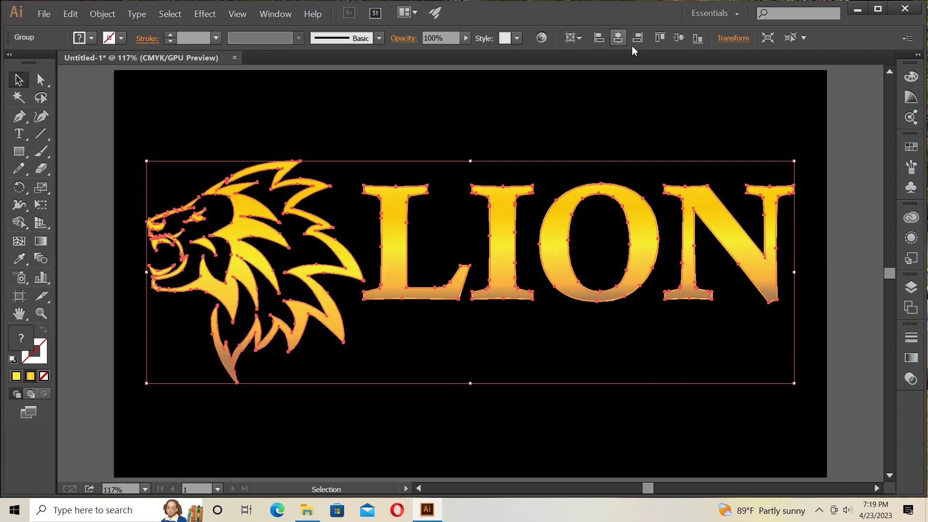
click(676, 41)
click(854, 195)
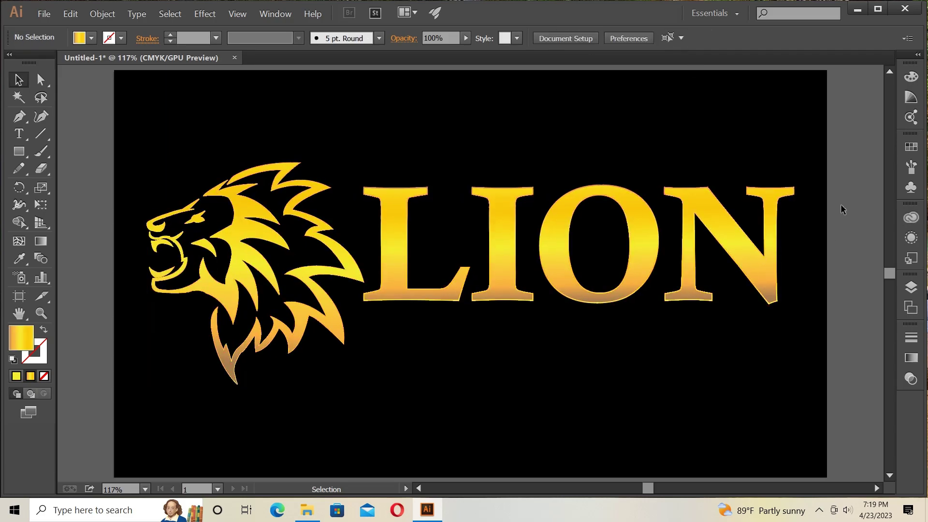